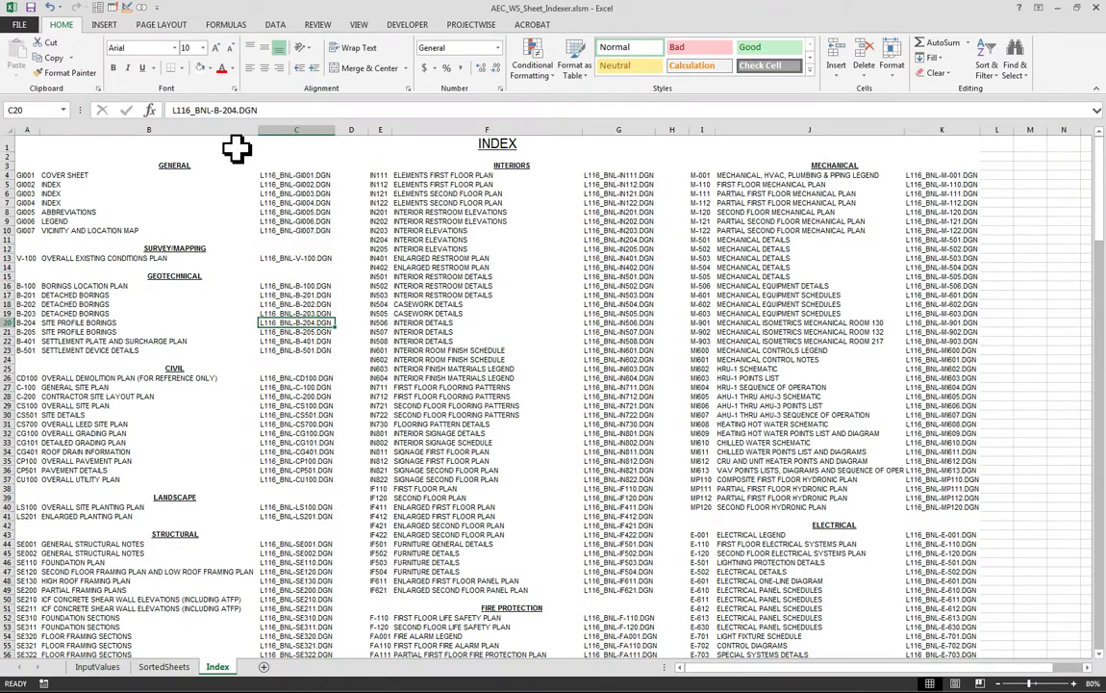
# Step: Copy the full index table, rows 1 to 107, from the Excel Index sheet
pyautogui.moveTo(237, 147)
pyautogui.mouseDown()
pyautogui.moveTo(224, 543)
pyautogui.moveTo(231, 57)
pyautogui.moveTo(236, 657)
pyautogui.moveTo(236, 610)
pyautogui.mouseUp()
pyautogui.rightClick(210, 279)
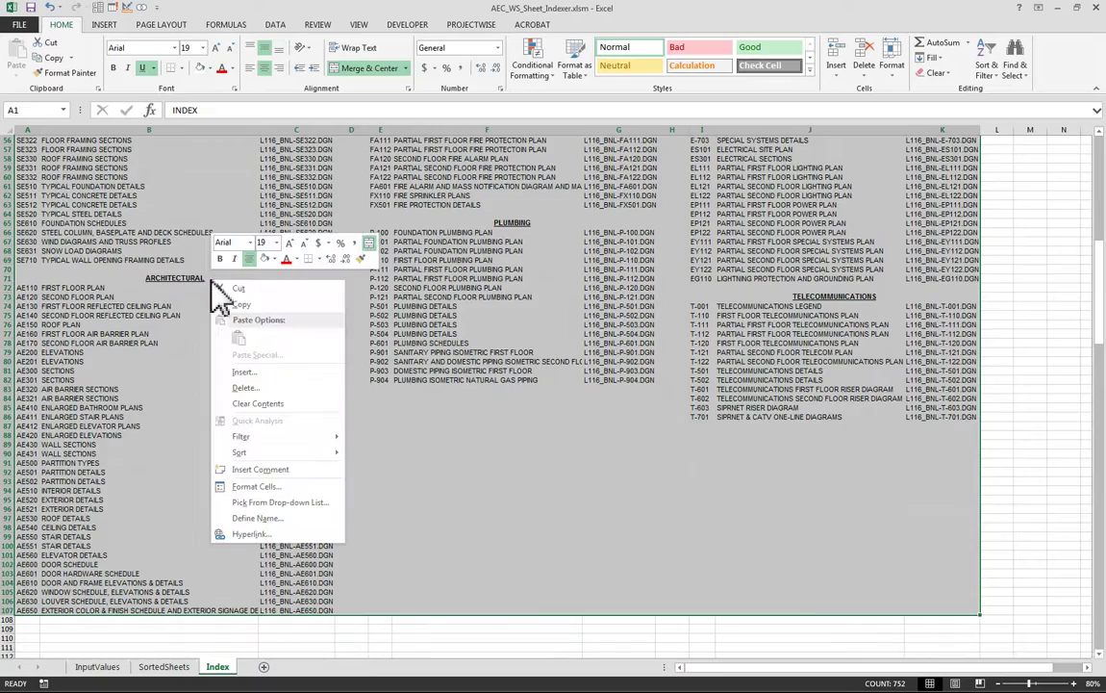
pyautogui.click(241, 305)
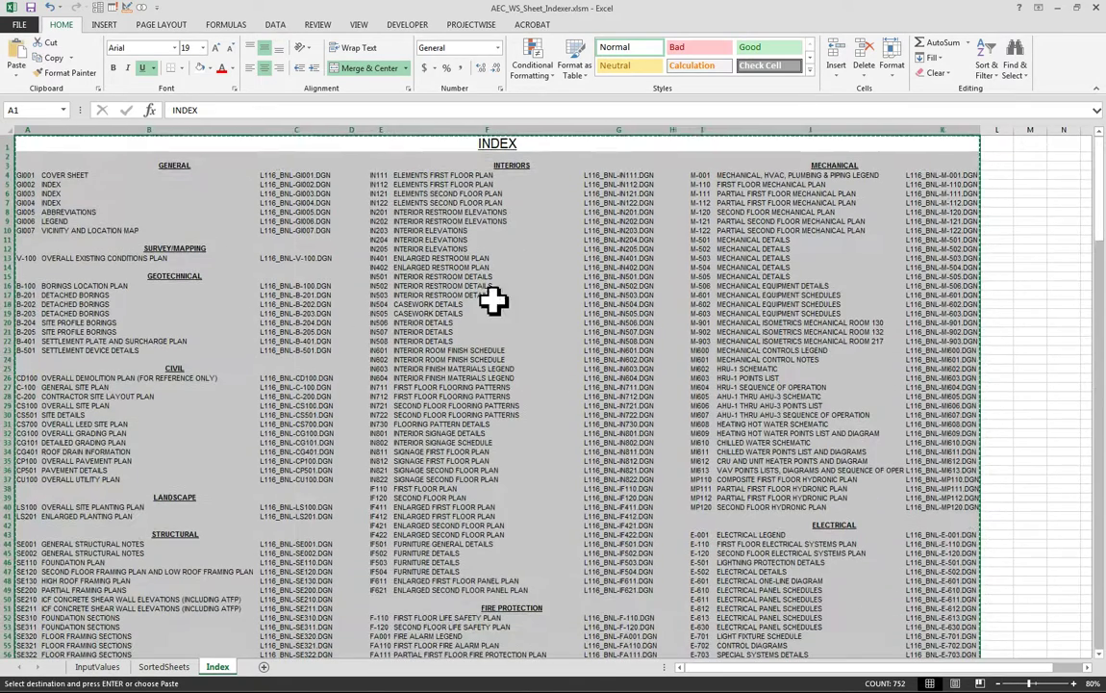
# Step: Minimize Excel and choose Embedded Microsoft Excel Worksheet as the Paste Special data type
pyautogui.click(1057, 8)
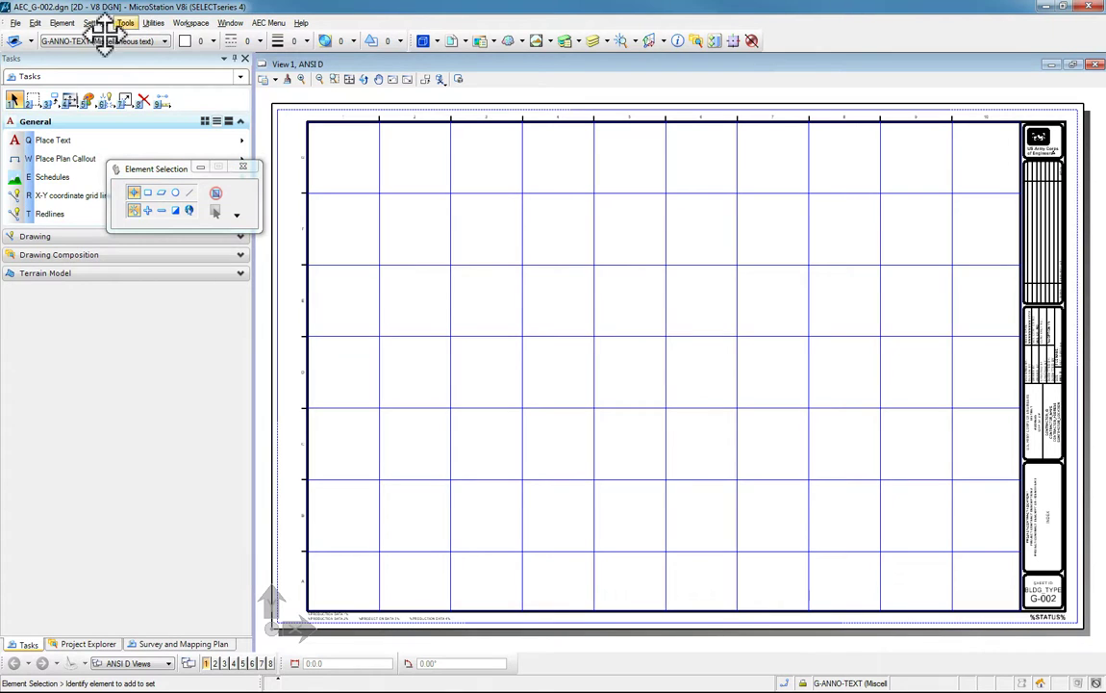
pyautogui.click(33, 23)
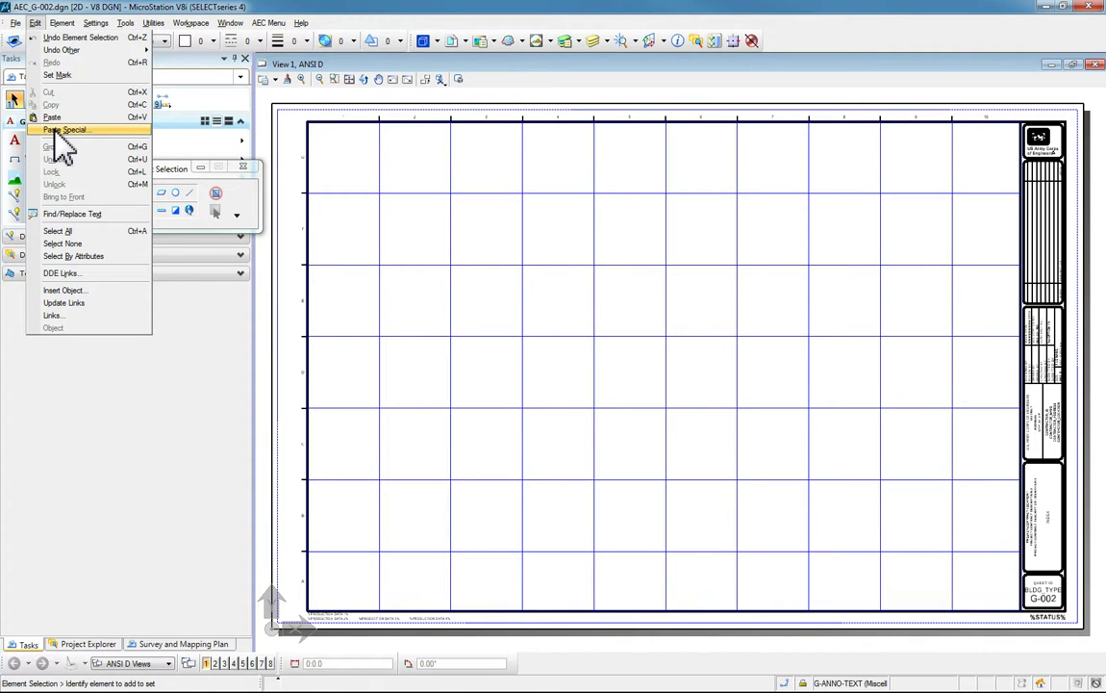
pyautogui.click(57, 130)
pyautogui.moveTo(154, 79); pyautogui.dragTo(387, 132)
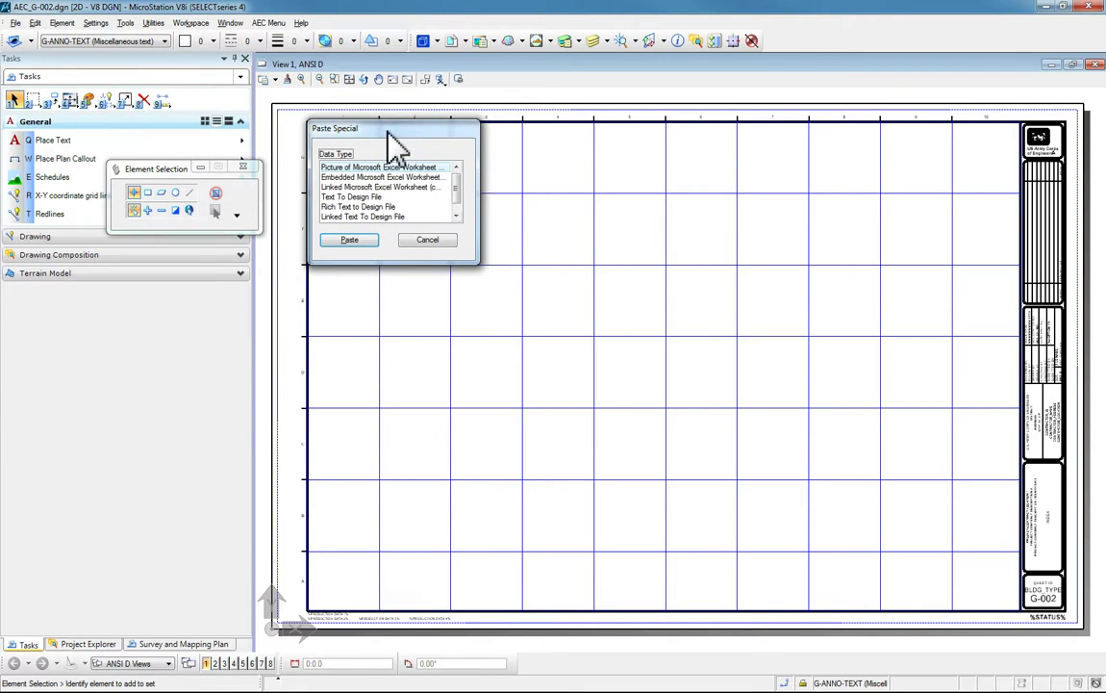
pyautogui.click(344, 179)
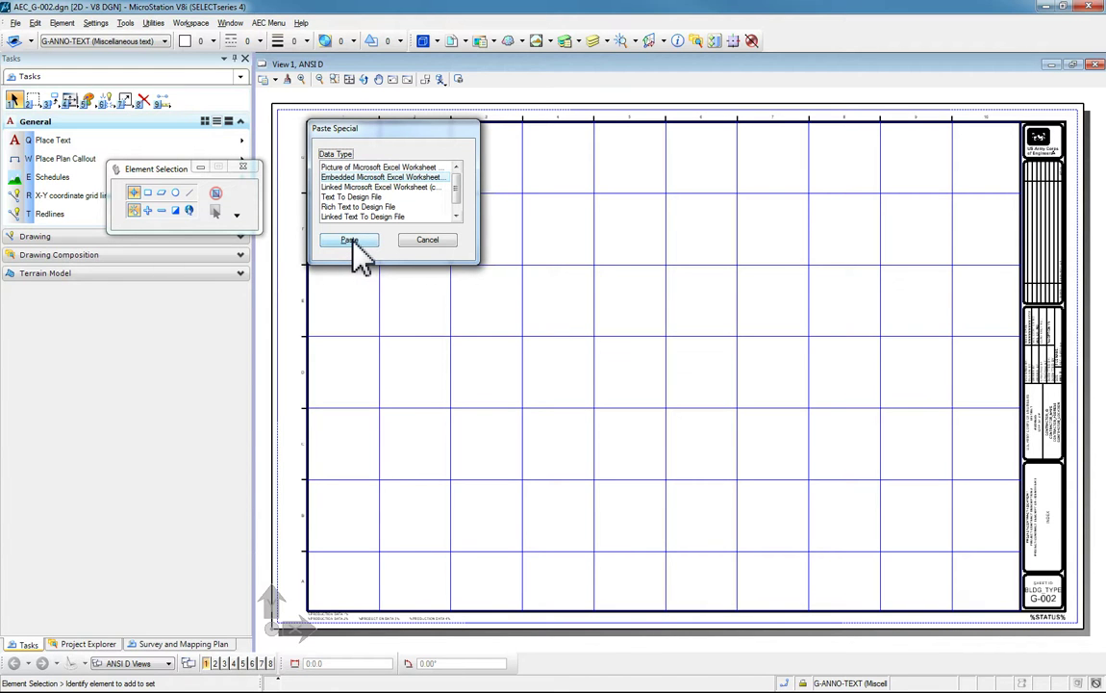
# Step: Paste the index as an embedded worksheet with macros disabled, then minimize Excel
pyautogui.click(353, 242)
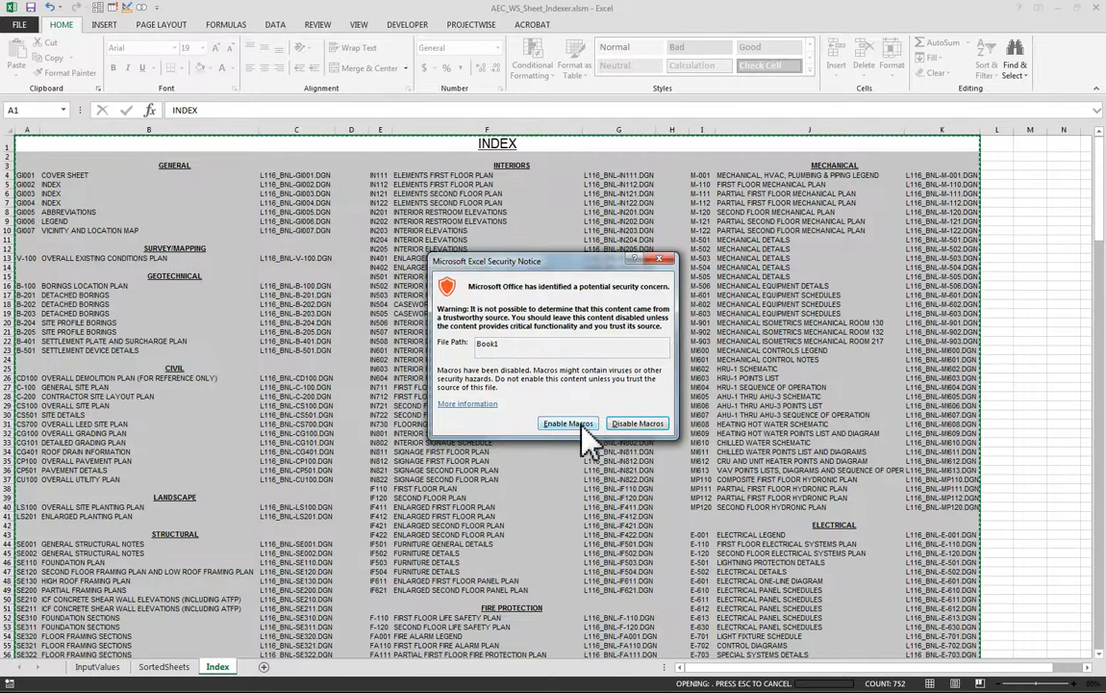
pyautogui.click(637, 424)
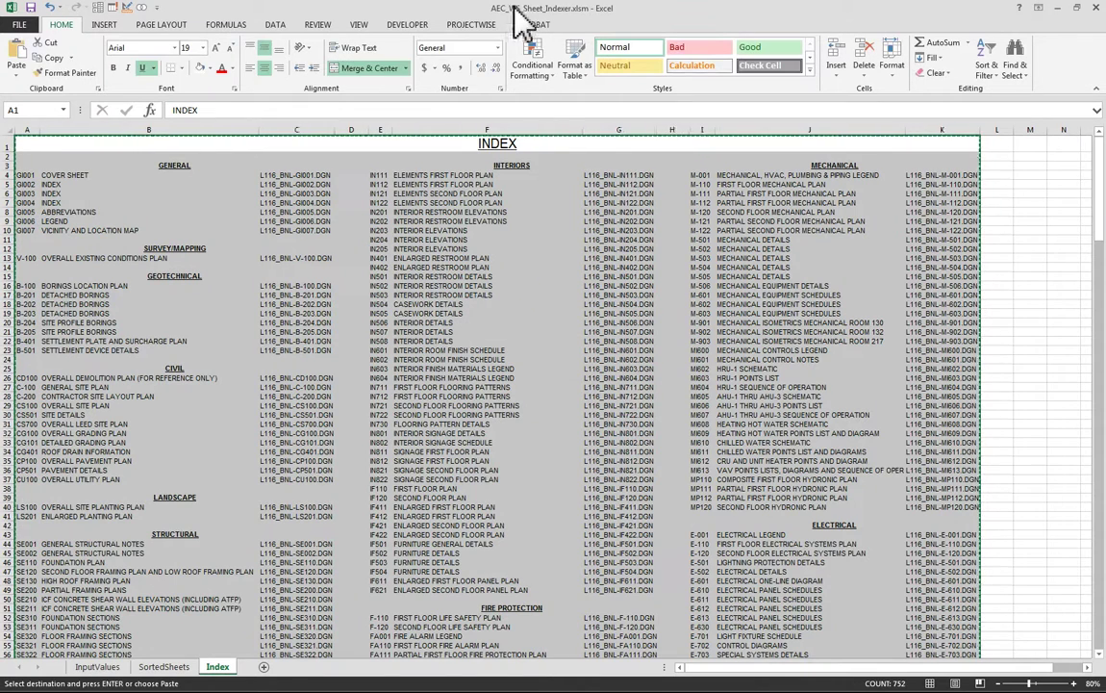
pyautogui.click(1058, 8)
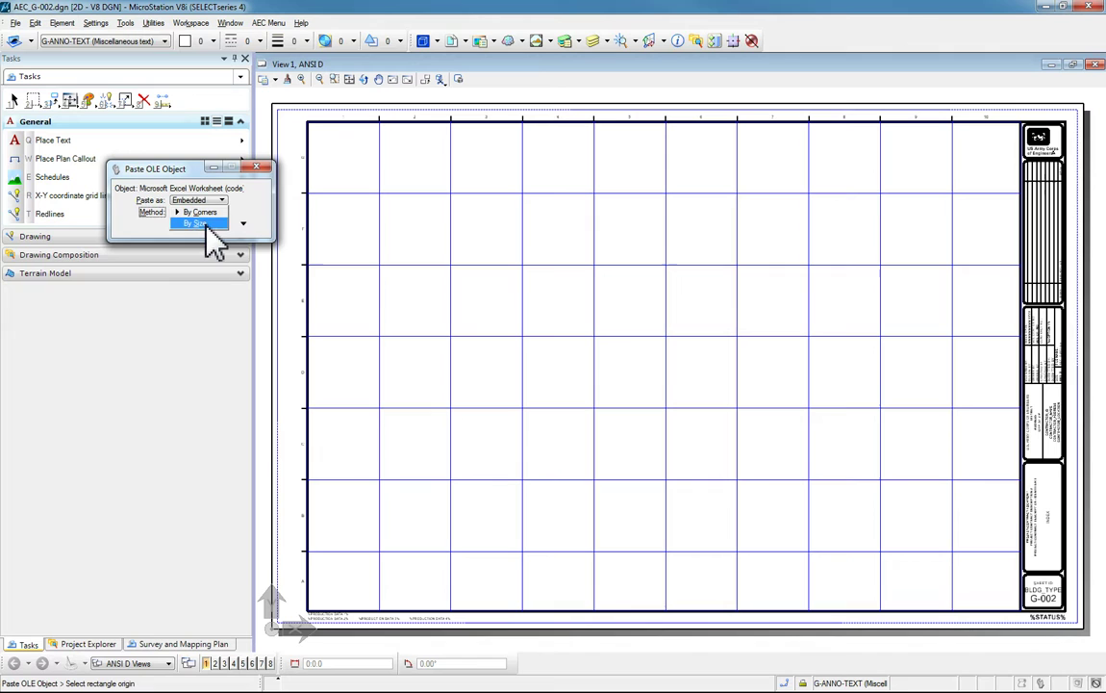
# Step: Place the index table By Size, offset 2 from the border's lower-left corner via AccuDraw
pyautogui.click(197, 223)
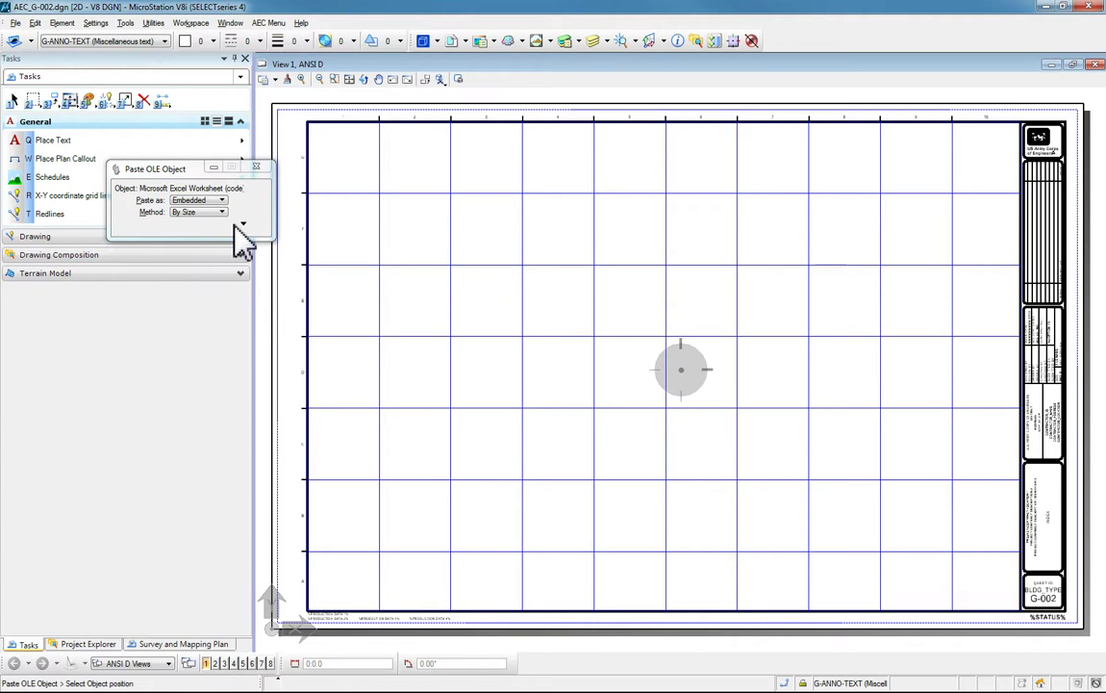
pyautogui.click(244, 224)
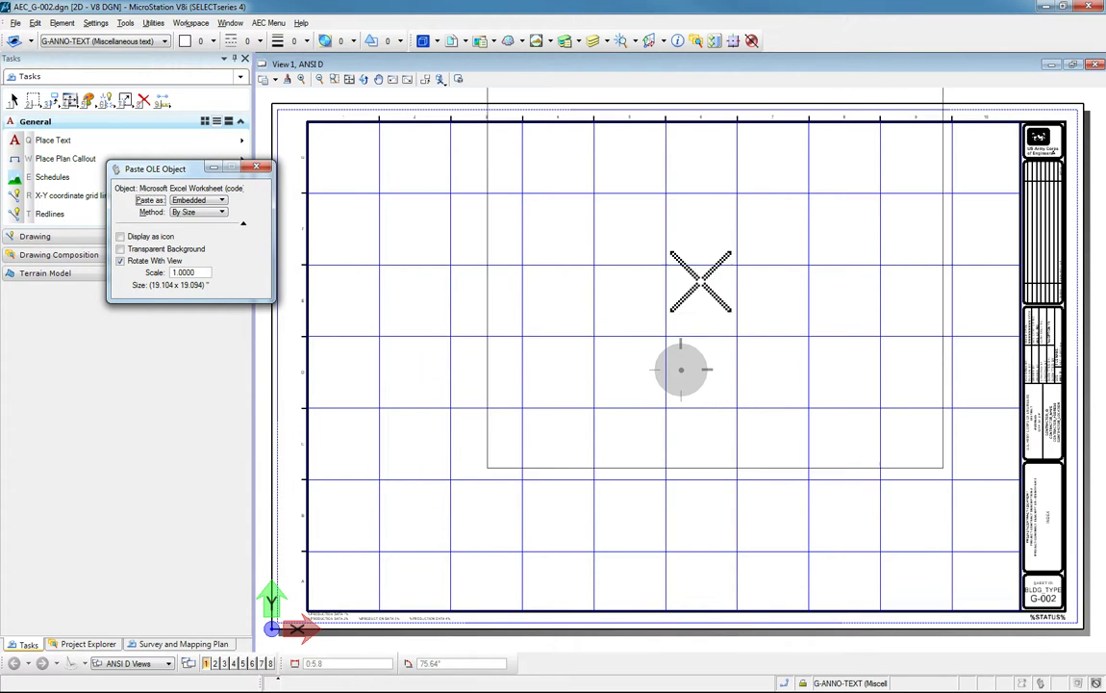
pyautogui.click(311, 601)
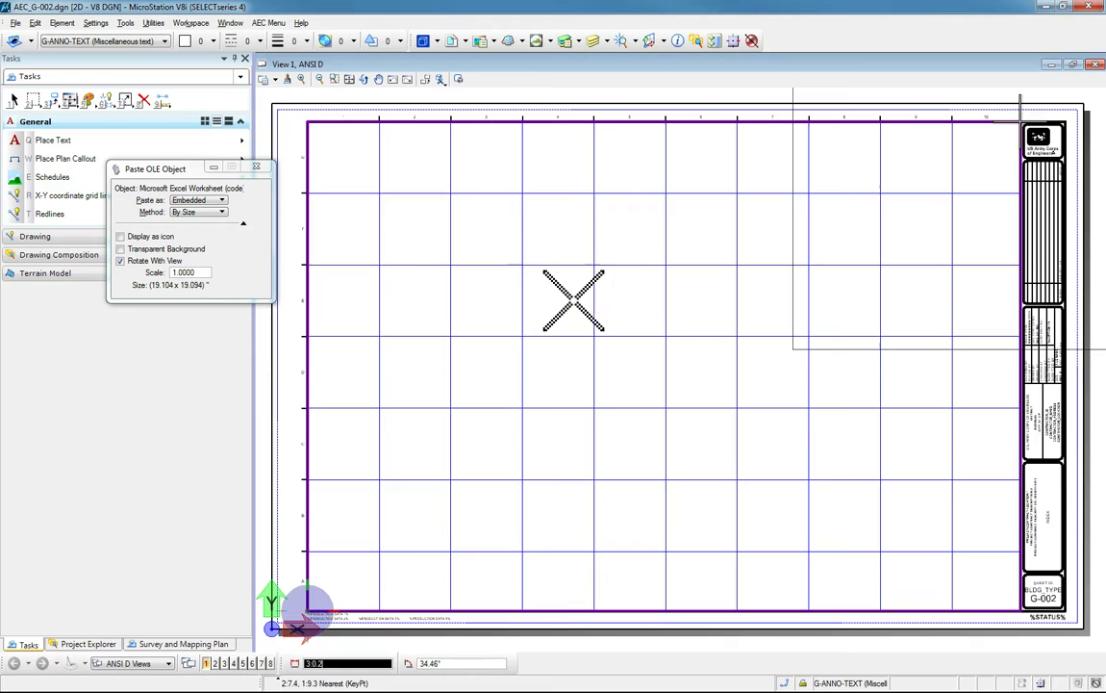
pyautogui.write('2')
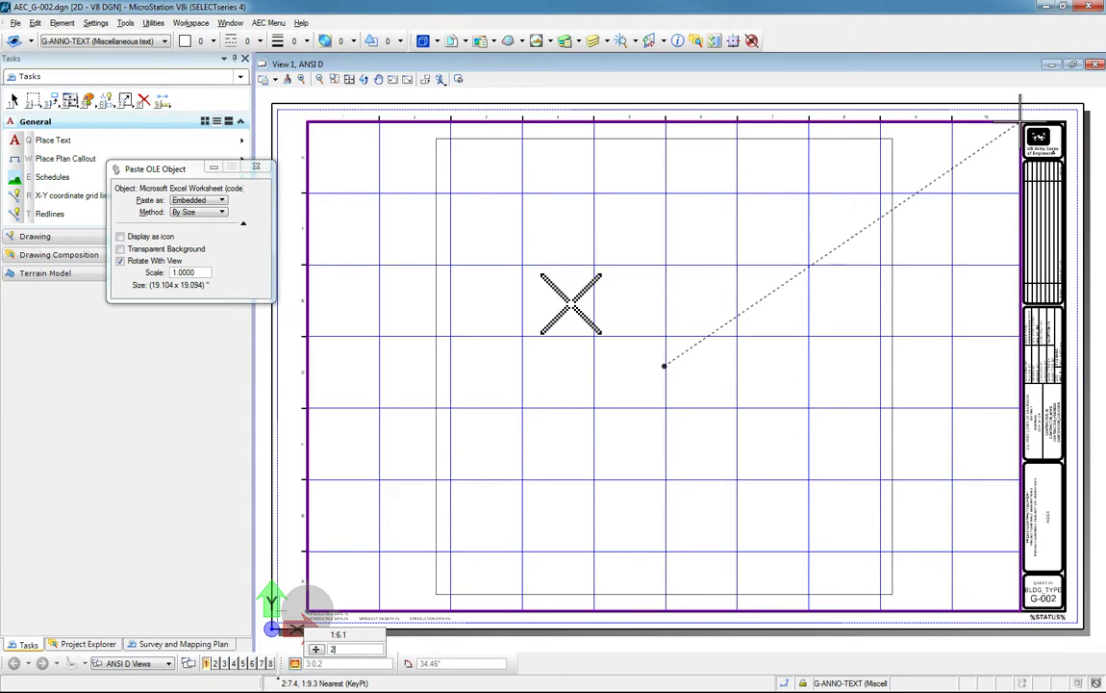
pyautogui.click(571, 304)
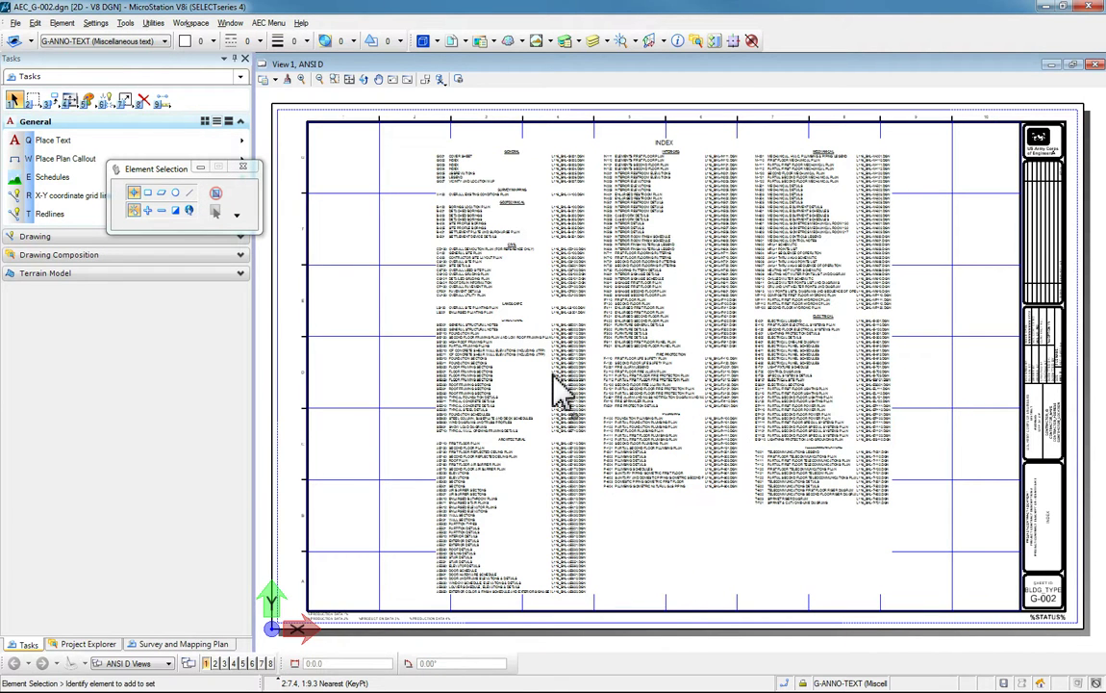
# Step: Zoom in and out on the placed index to check its entries are legible
pyautogui.scroll(5, 553, 370)
pyautogui.scroll(-3, 554, 369)
pyautogui.scroll(-3, 562, 318)
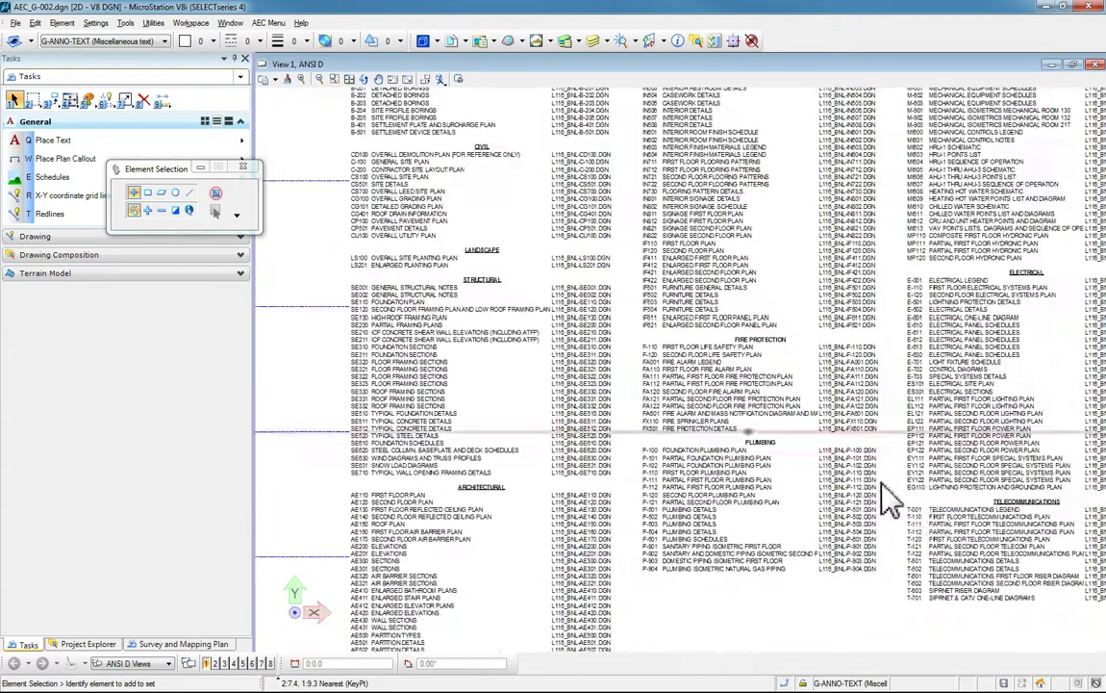
pyautogui.scroll(3, 893, 470)
pyautogui.scroll(-3, 759, 470)
pyautogui.scroll(2, 924, 558)
pyautogui.scroll(-2, 568, 400)
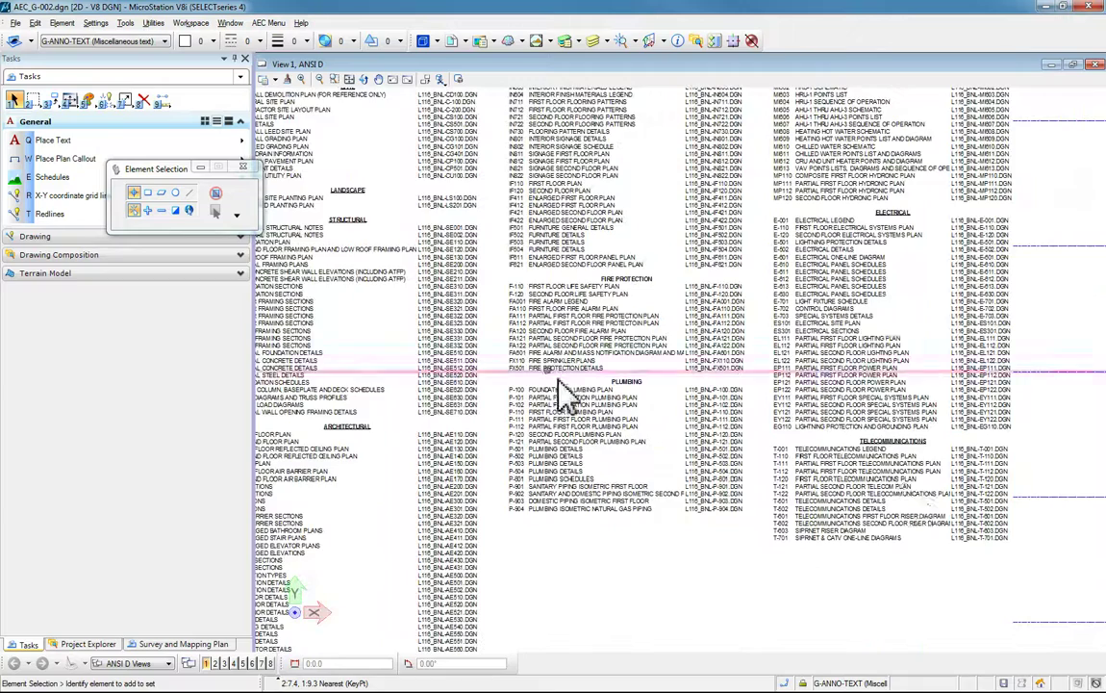
pyautogui.scroll(4, 921, 510)
pyautogui.scroll(-2, 920, 510)
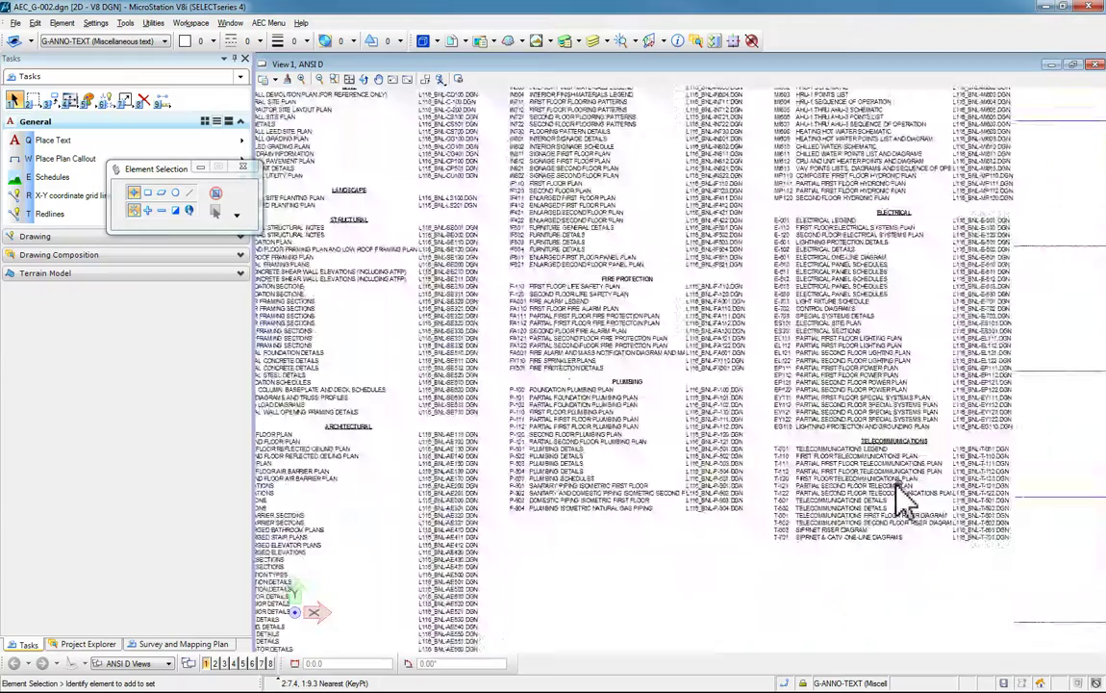
pyautogui.scroll(-2, 904, 442)
pyautogui.scroll(3, 958, 450)
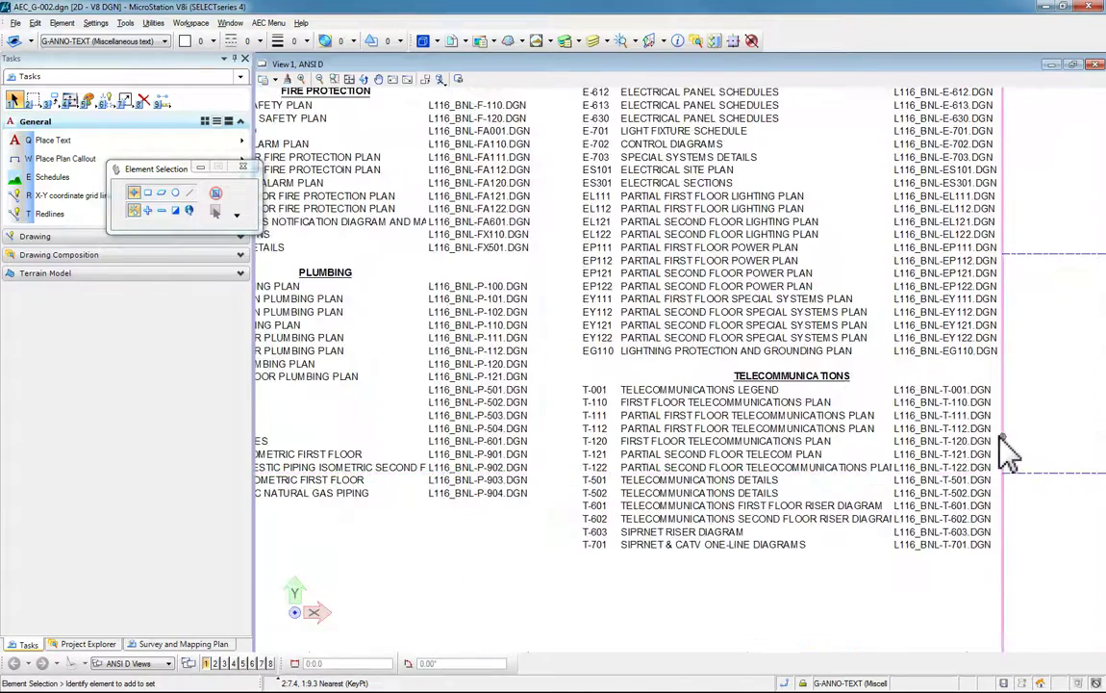
# Step: Open the embedded index in Excel with macros enabled and autofit columns K and J
pyautogui.doubleClick(753, 403)
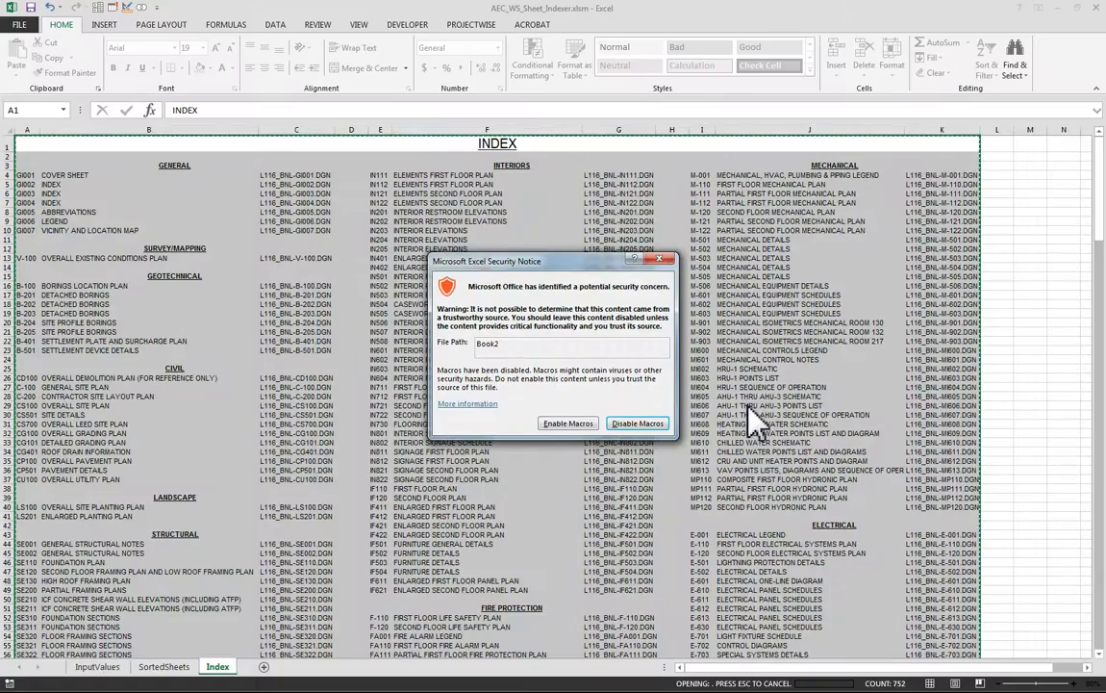
pyautogui.click(567, 423)
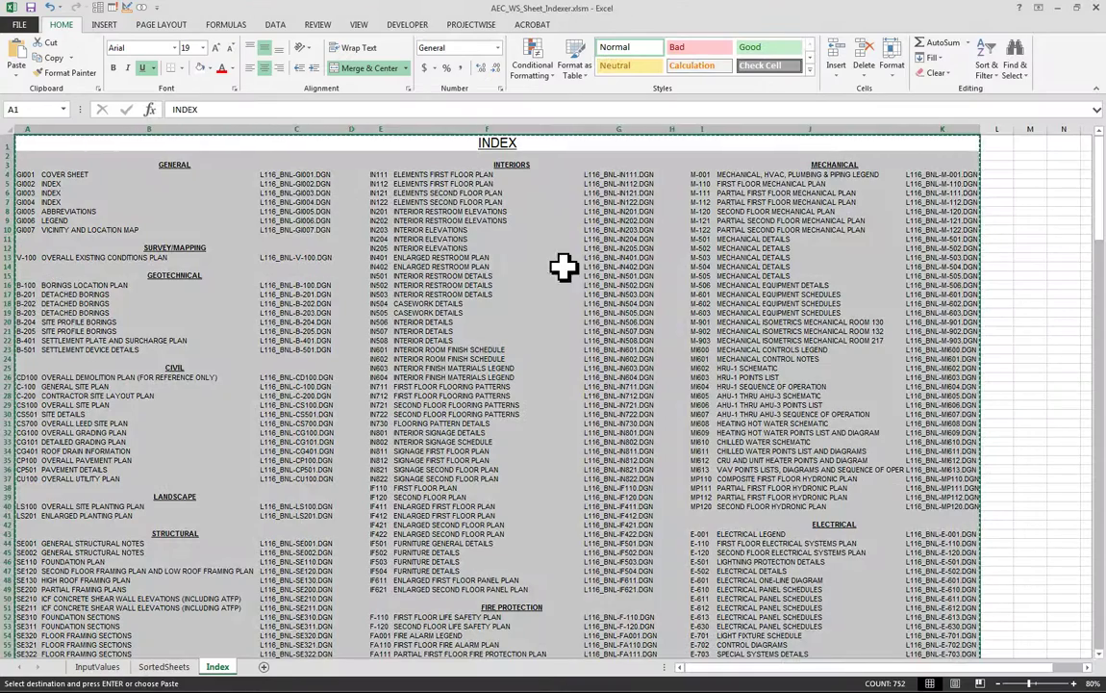
pyautogui.doubleClick(978, 129)
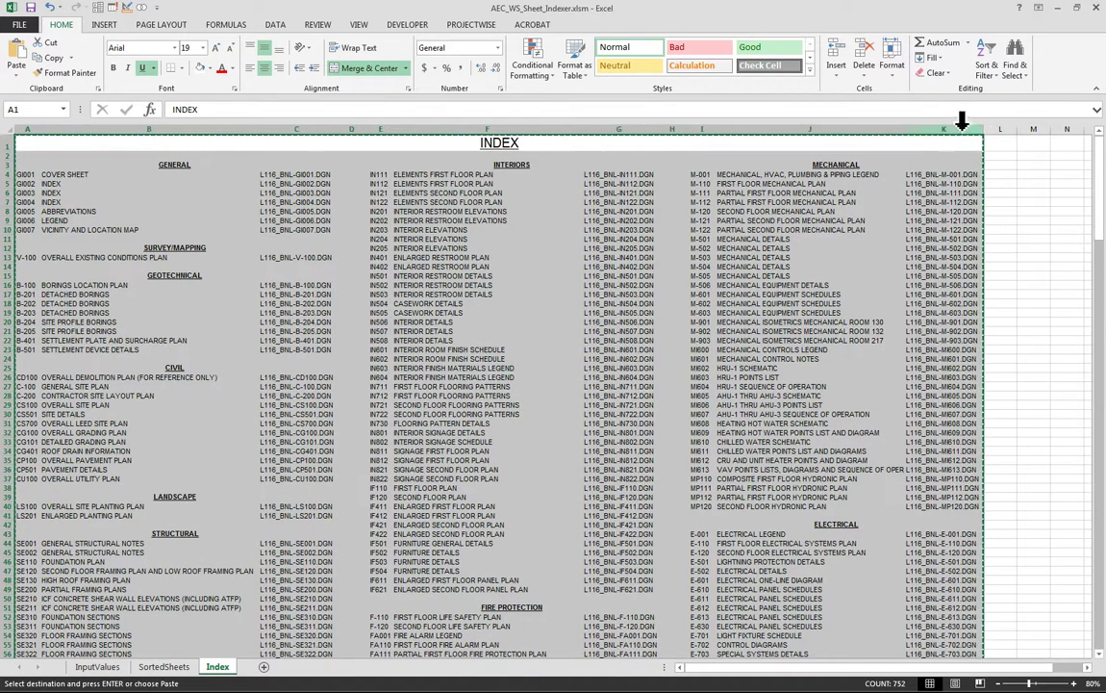
pyautogui.doubleClick(904, 129)
# Step: Resize column I and autofit columns G, F, E, C, B and A
pyautogui.moveTo(715, 131); pyautogui.dragTo(712, 130)
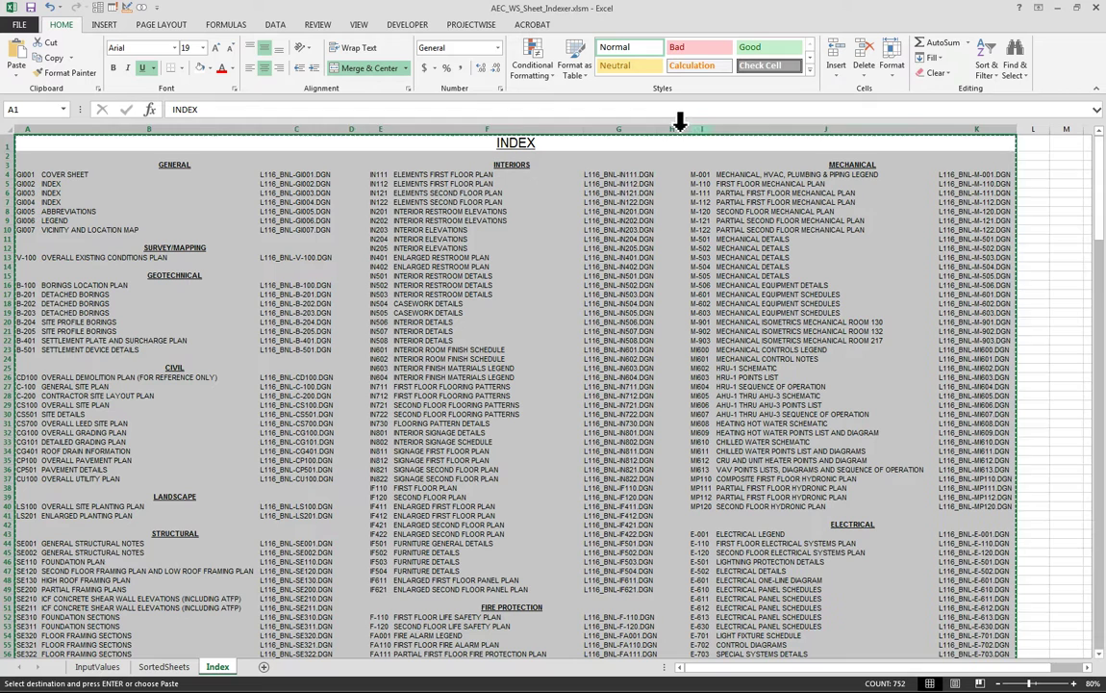
pyautogui.doubleClick(654, 128)
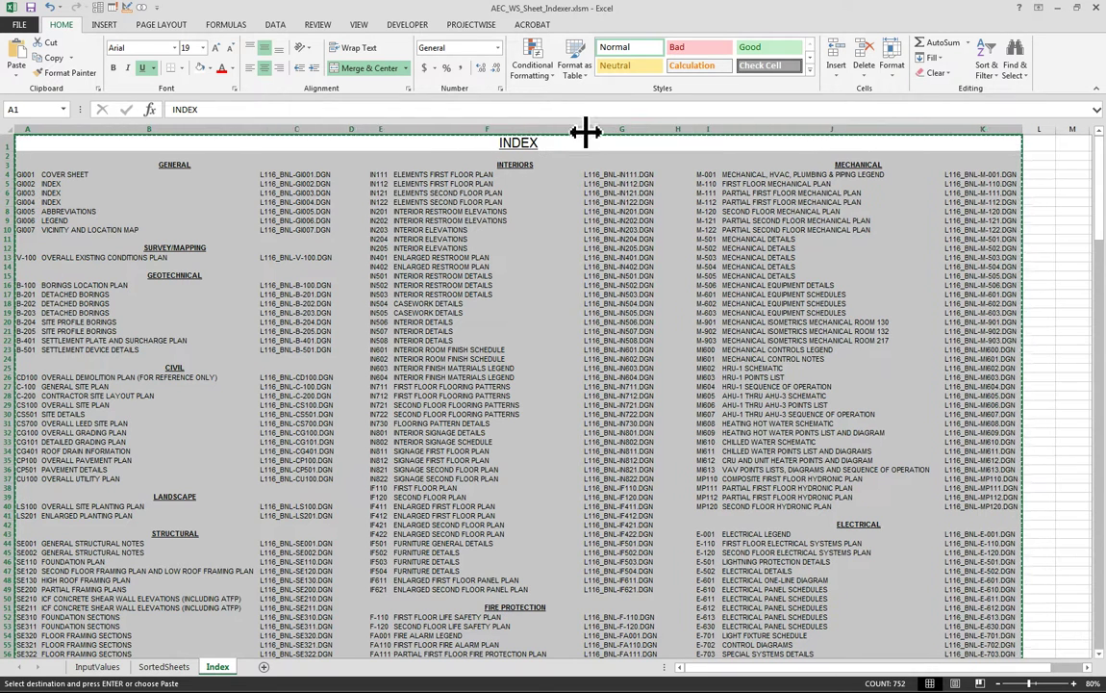
pyautogui.doubleClick(584, 129)
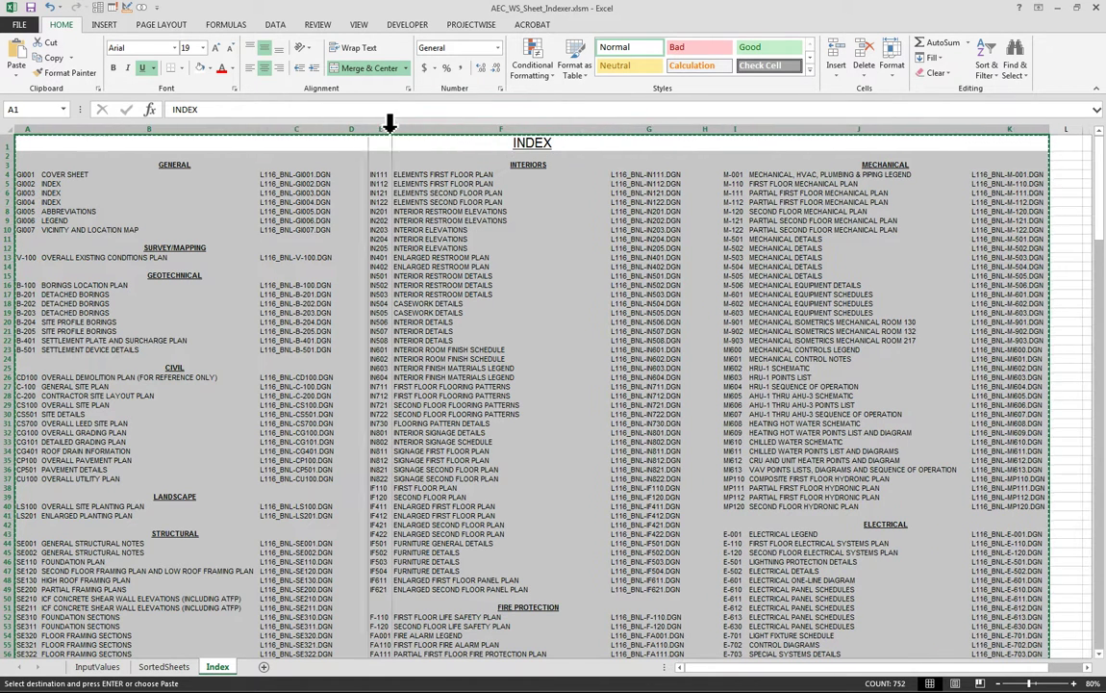
pyautogui.doubleClick(393, 129)
pyautogui.doubleClick(332, 130)
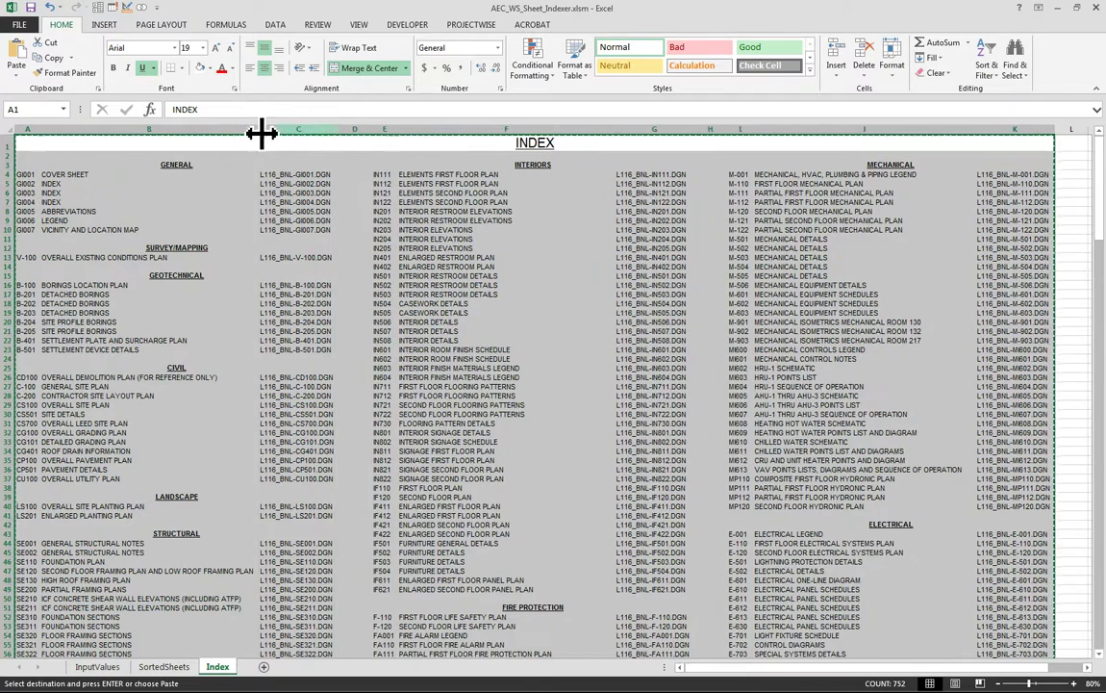
pyautogui.doubleClick(260, 130)
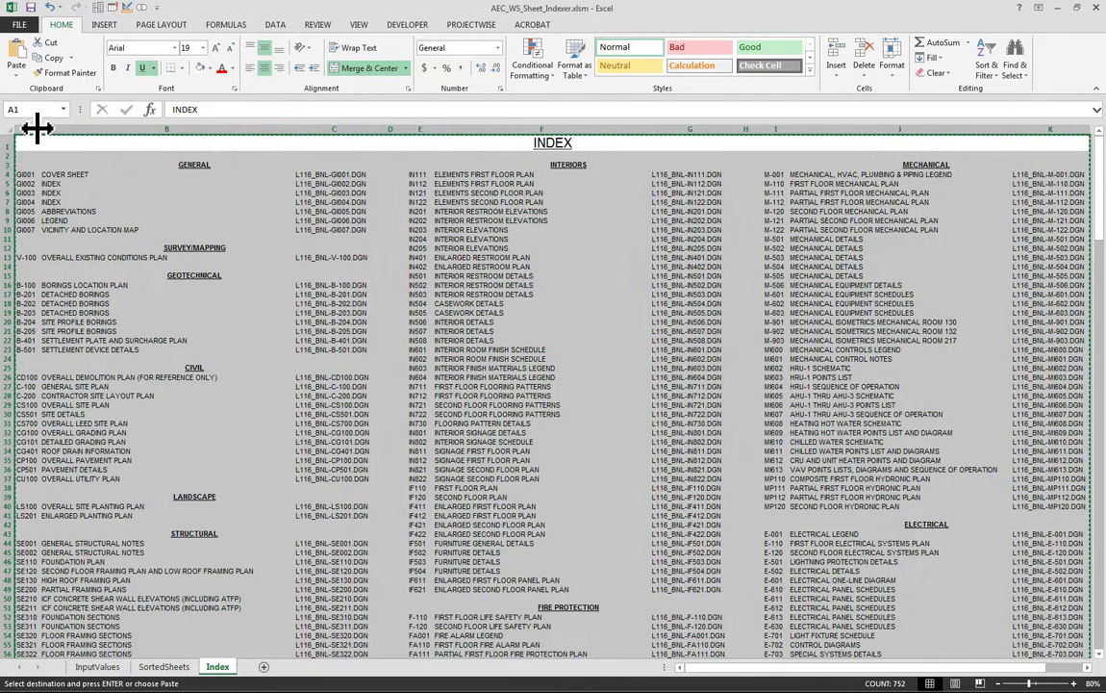
pyautogui.doubleClick(36, 128)
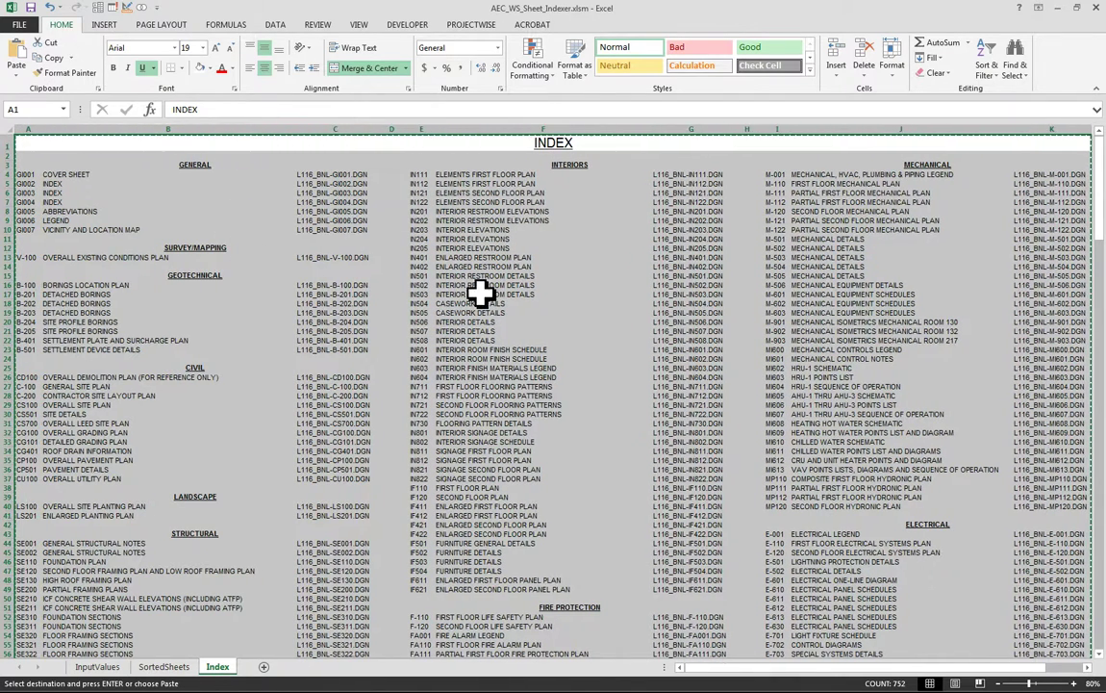
pyautogui.rightClick(412, 248)
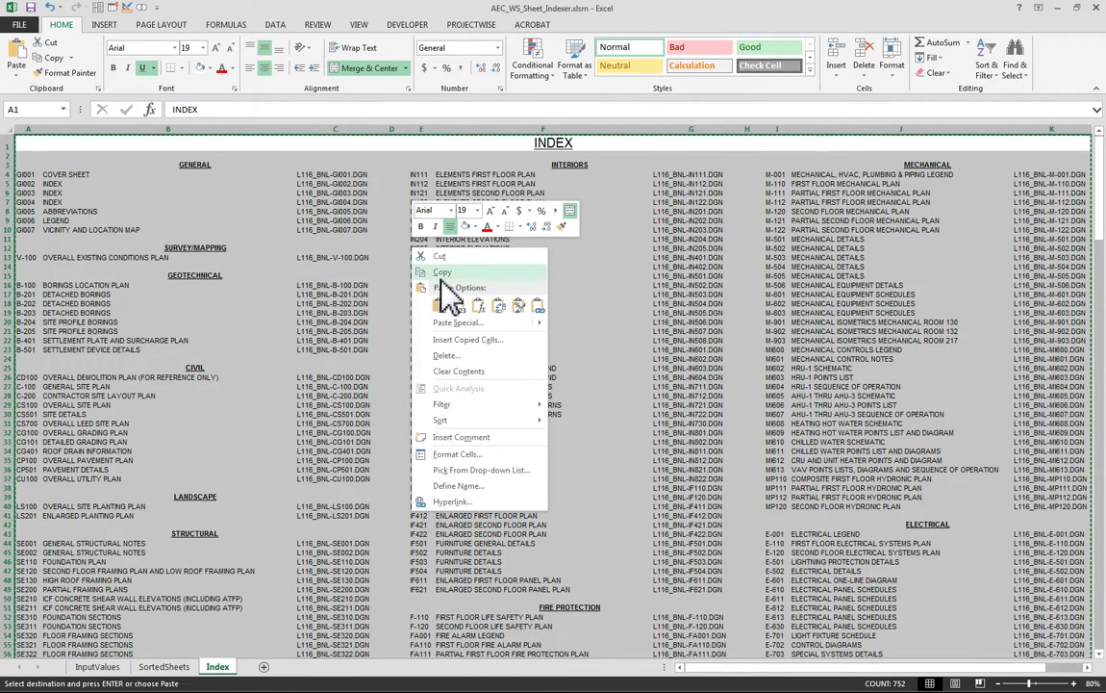
pyautogui.press('Escape')
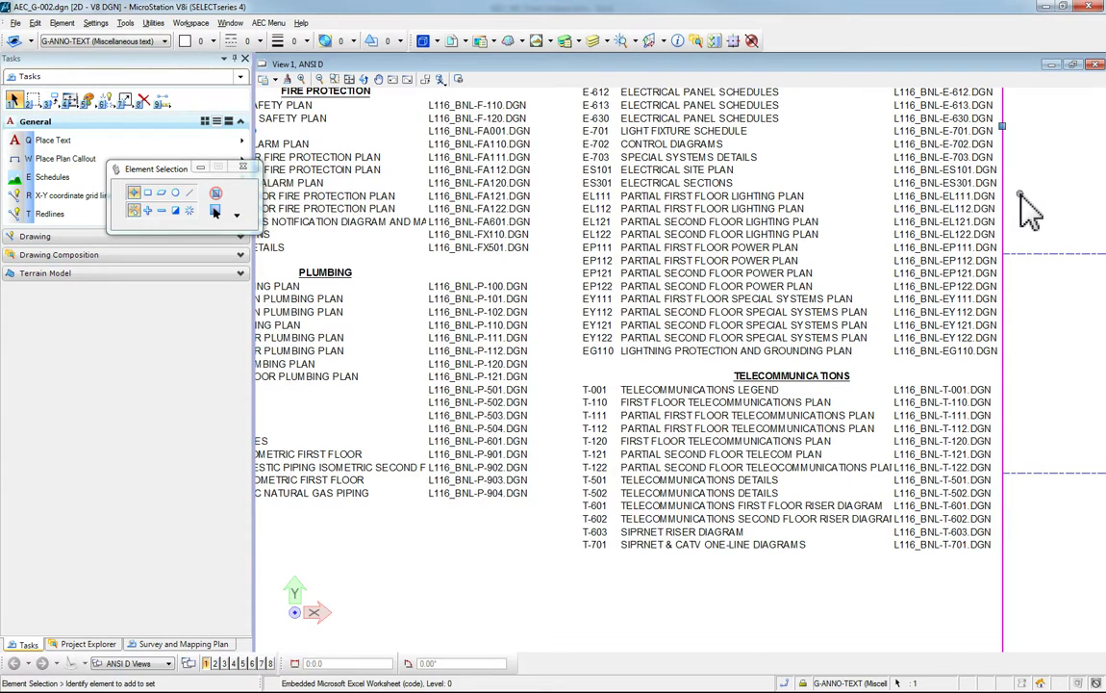
# Step: Fit the whole G-002 drawing sheet in view
pyautogui.scroll(-3, 556, 240)
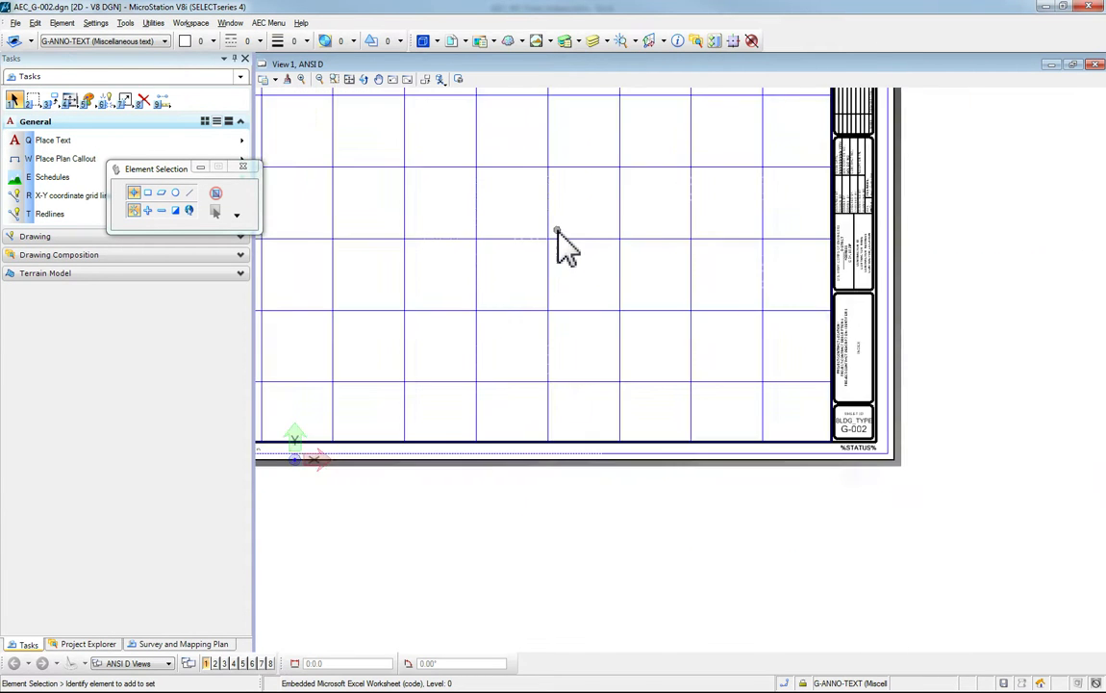
pyautogui.scroll(-2, 539, 217)
pyautogui.scroll(-2, 514, 158)
pyautogui.scroll(4, 505, 115)
pyautogui.scroll(-2, 497, 152)
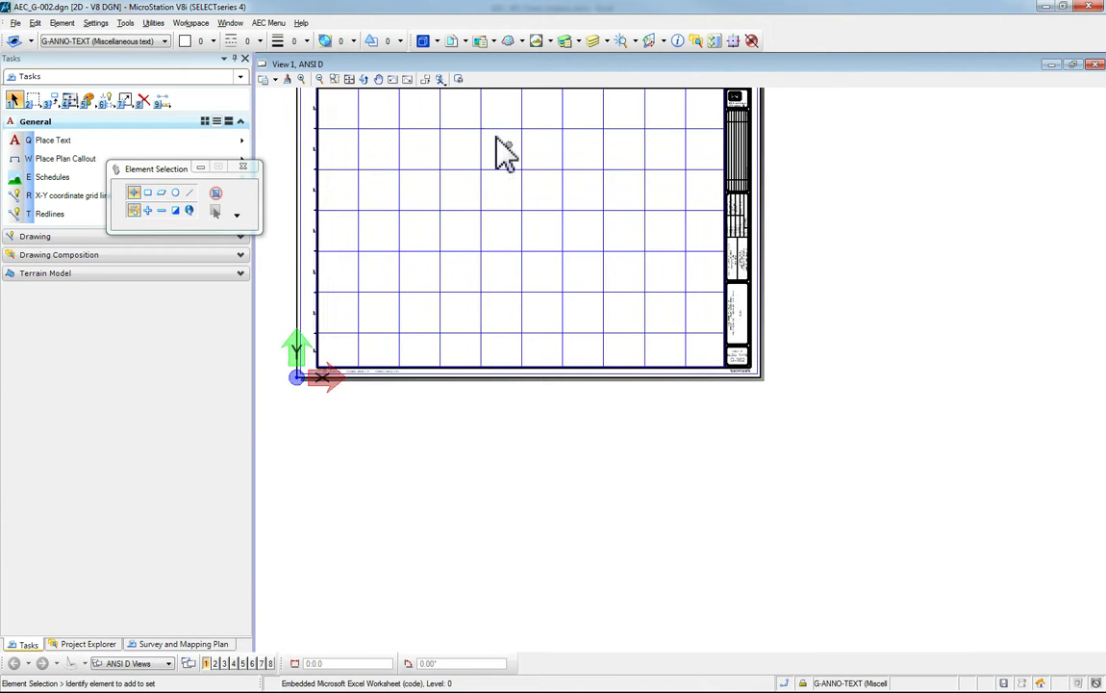
pyautogui.scroll(-2, 424, 143)
pyautogui.scroll(2, 398, 104)
pyautogui.click(334, 79)
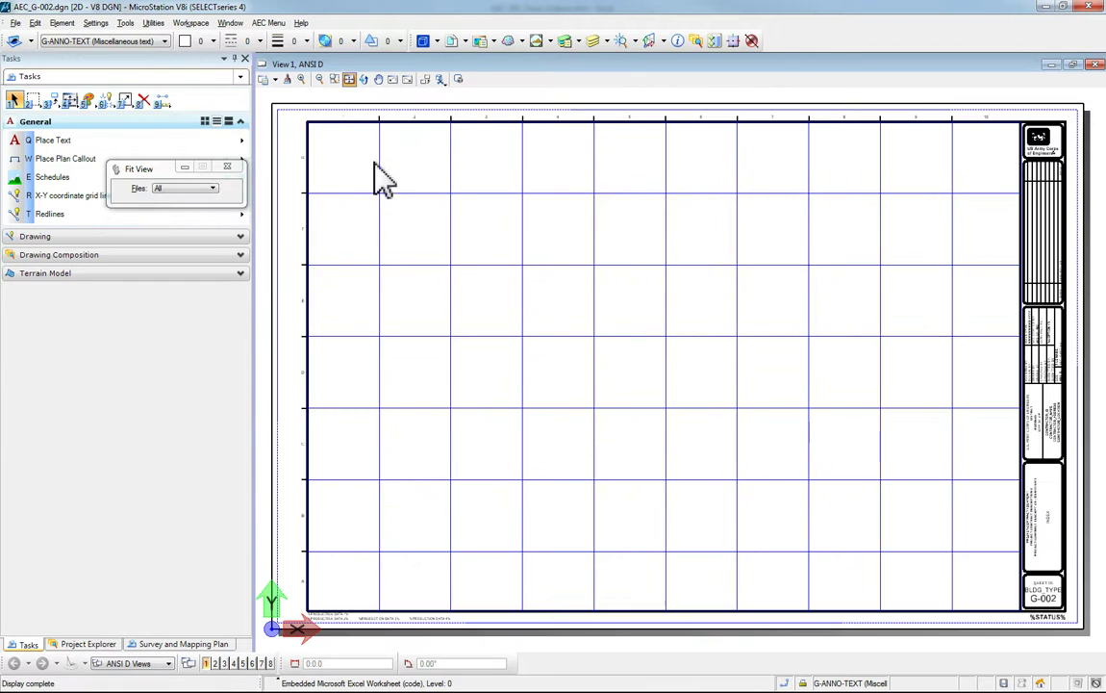
# Step: Paste the recopied index via Paste Special as an embedded Excel worksheet
pyautogui.click(35, 22)
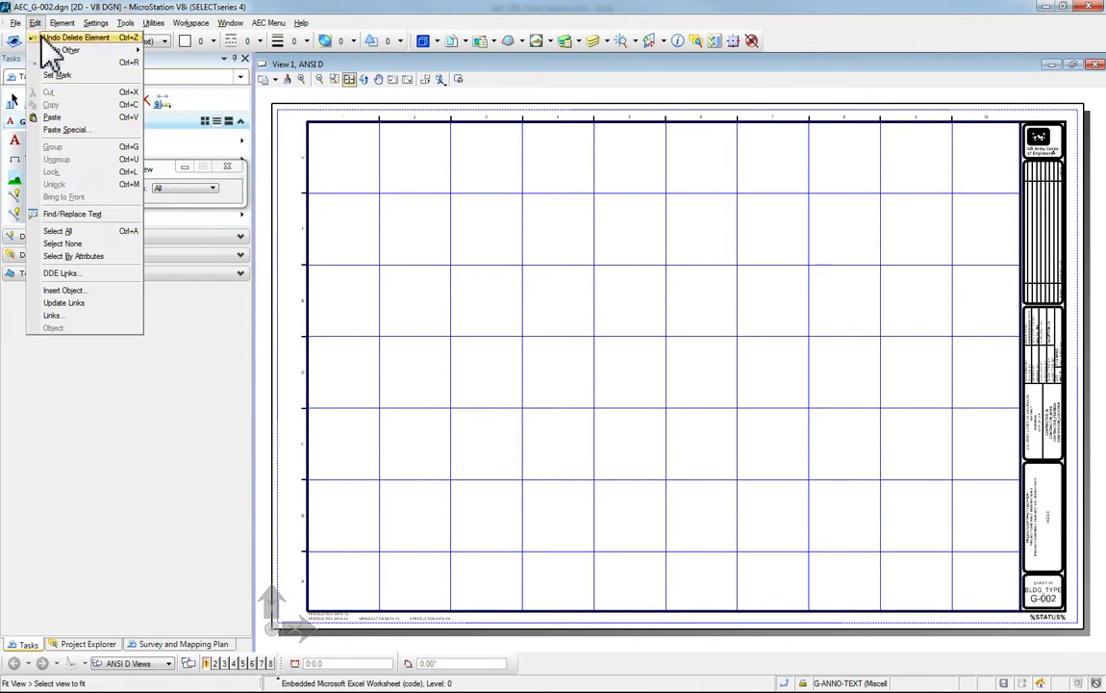
pyautogui.click(66, 129)
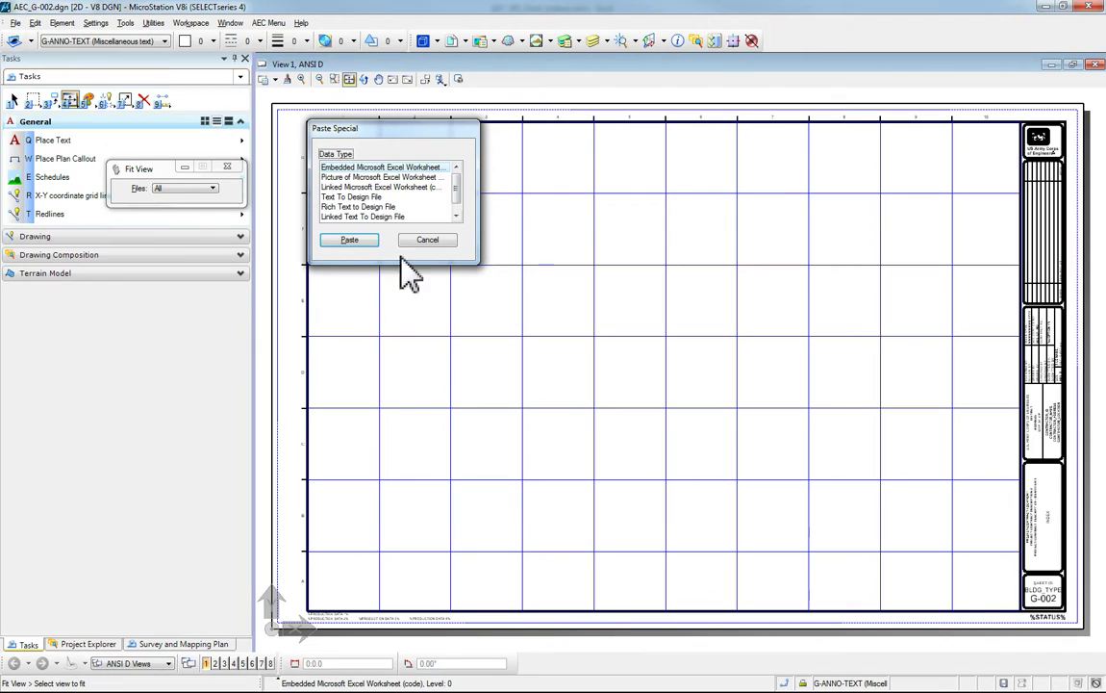
pyautogui.click(352, 241)
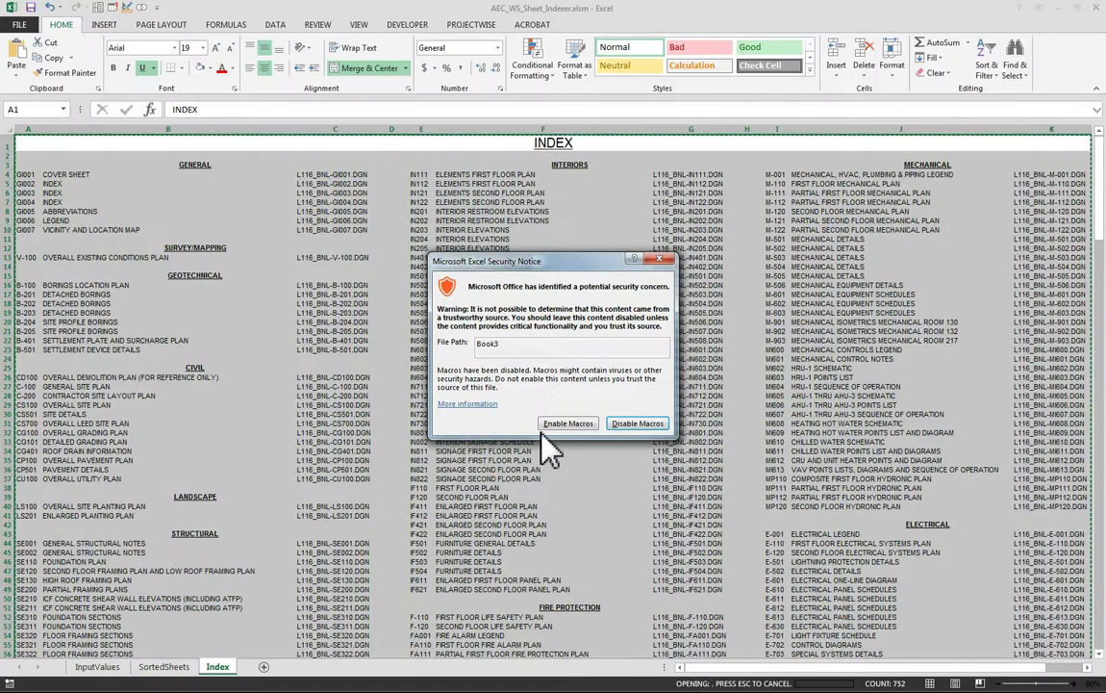
# Step: Clear the Excel macro security notice and minimize Excel
pyautogui.click(566, 425)
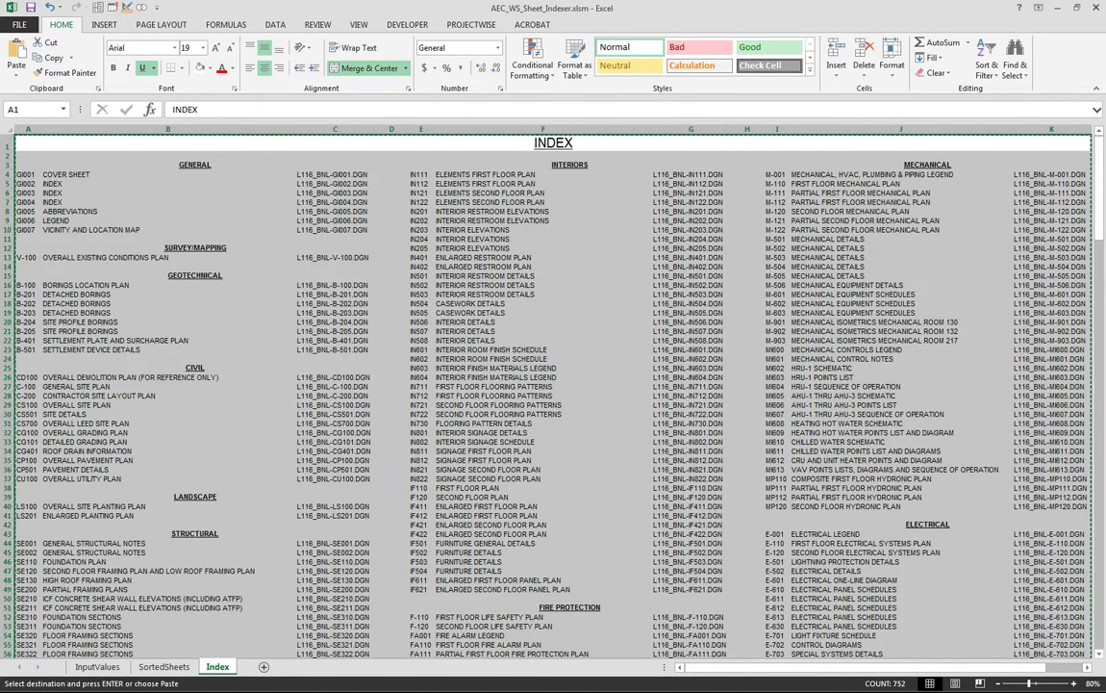
pyautogui.click(1057, 8)
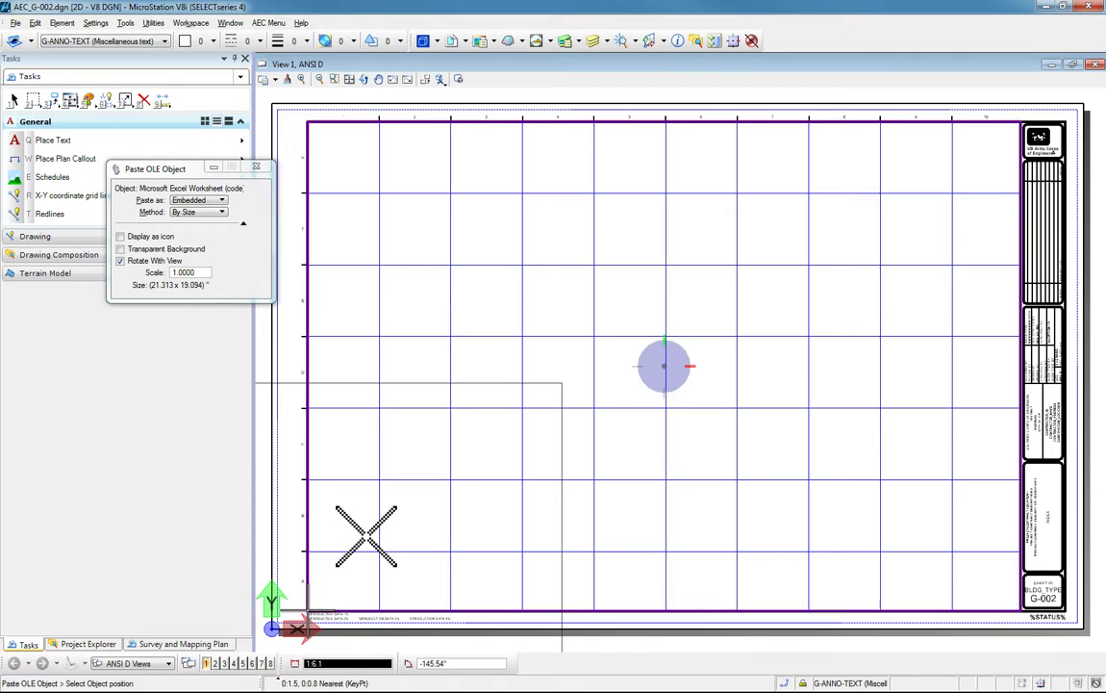
# Step: Place the recopied index with an AccuDraw origin at the border's lower-left corner, offset 2
pyautogui.press('o')
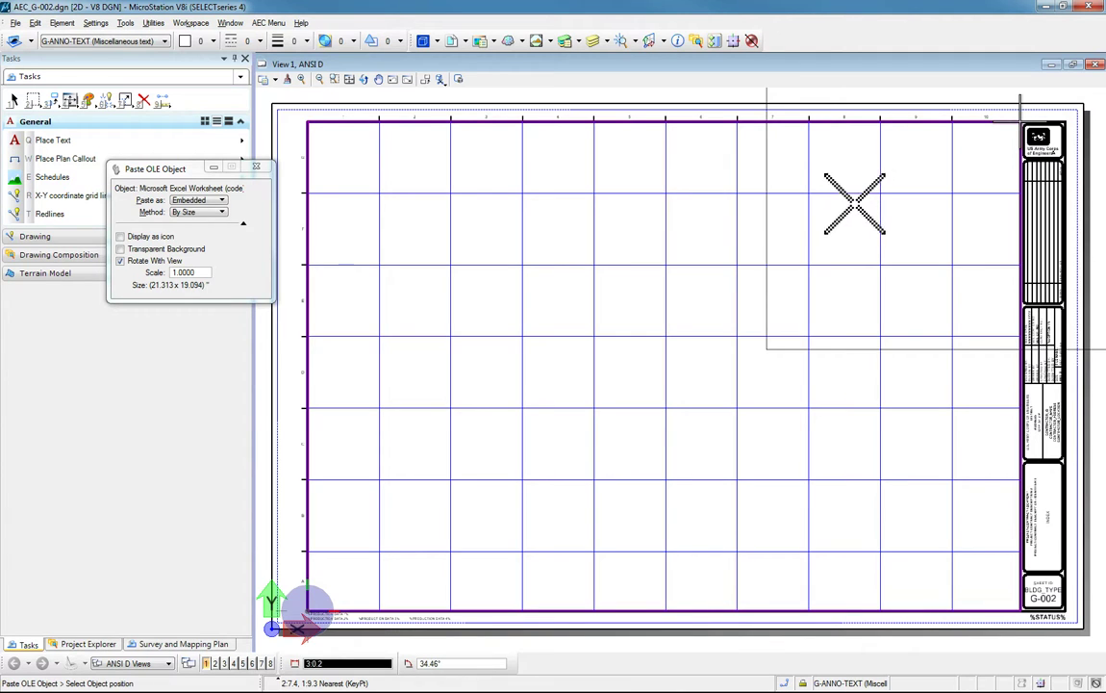
pyautogui.press('Return')
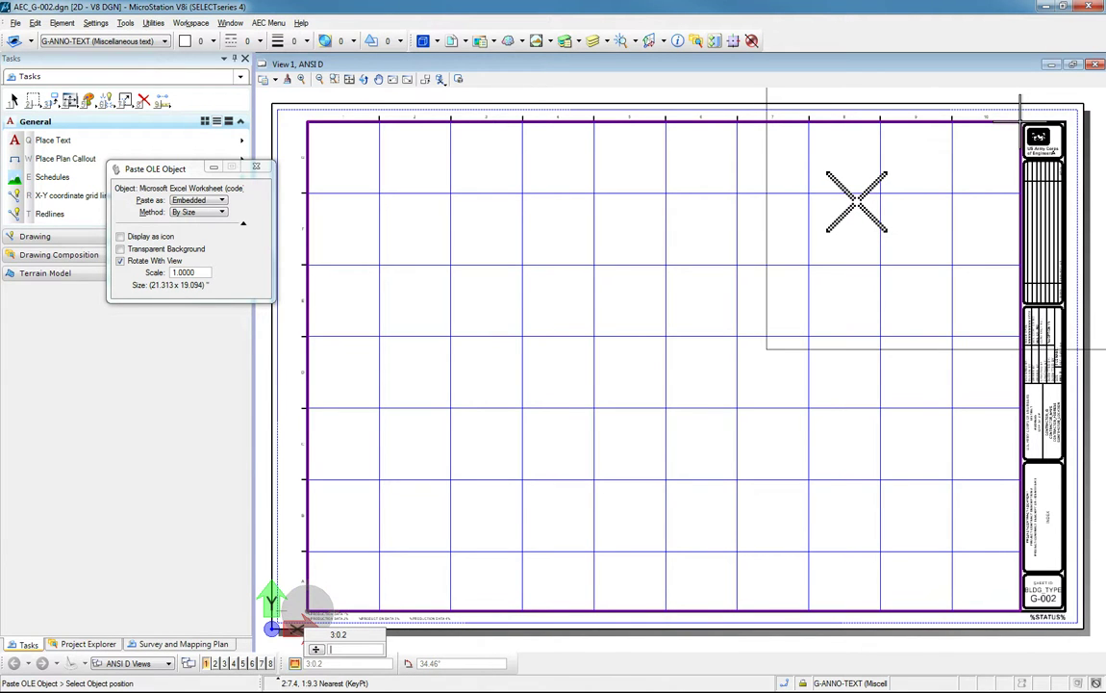
pyautogui.write('2')
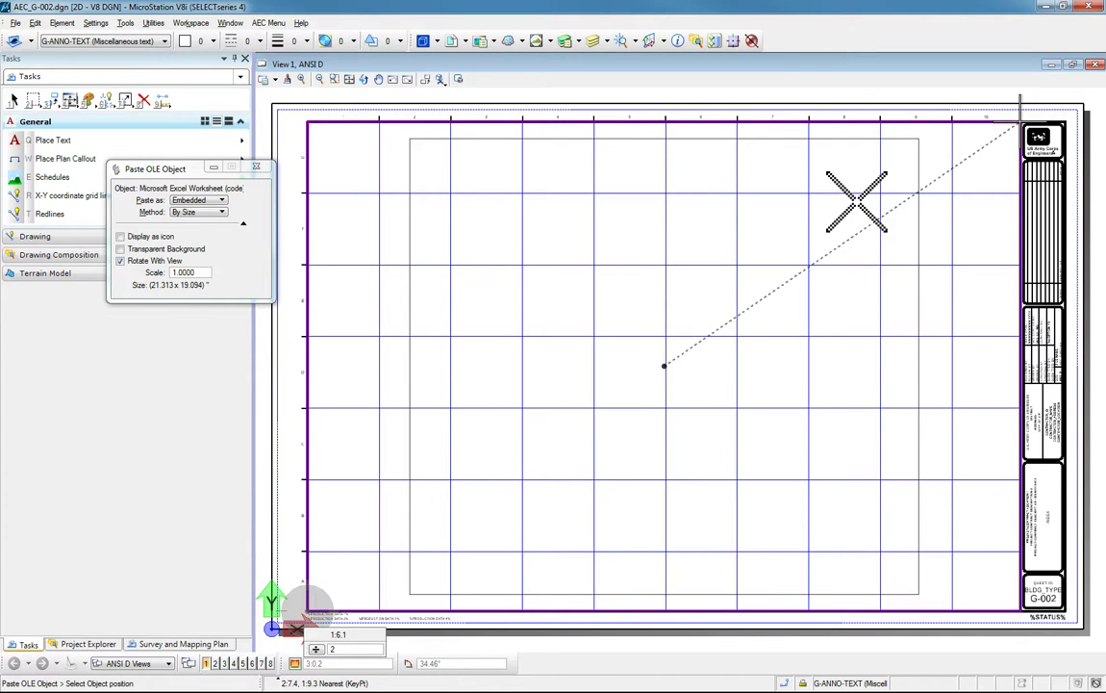
pyautogui.click(855, 201)
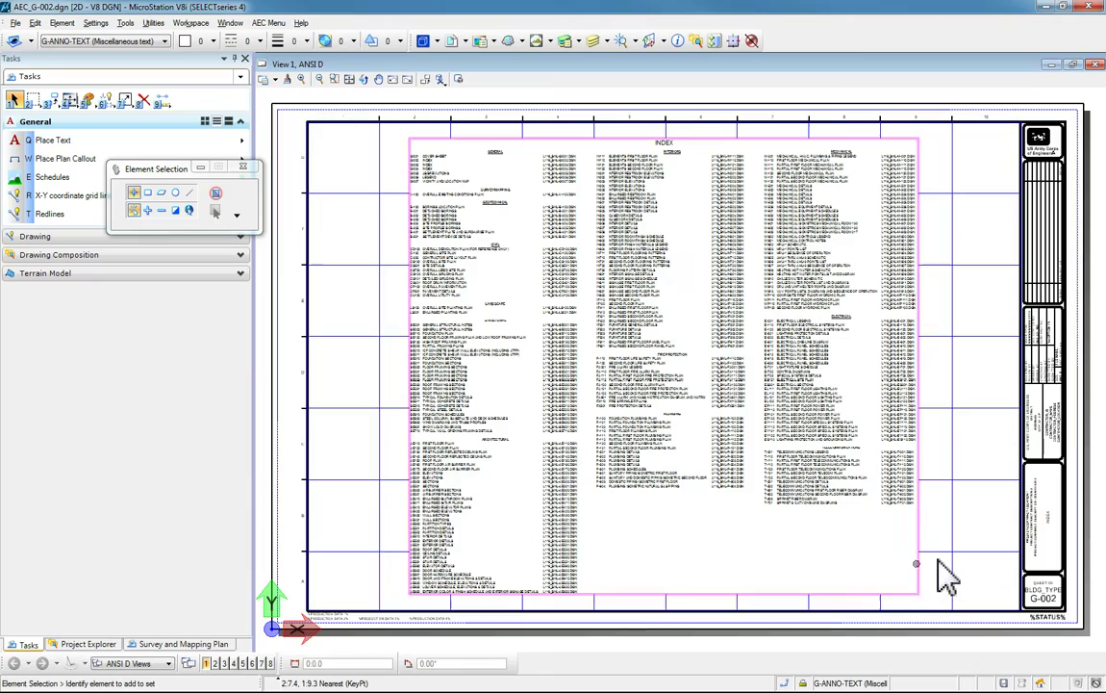
pyautogui.scroll(5, 904, 529)
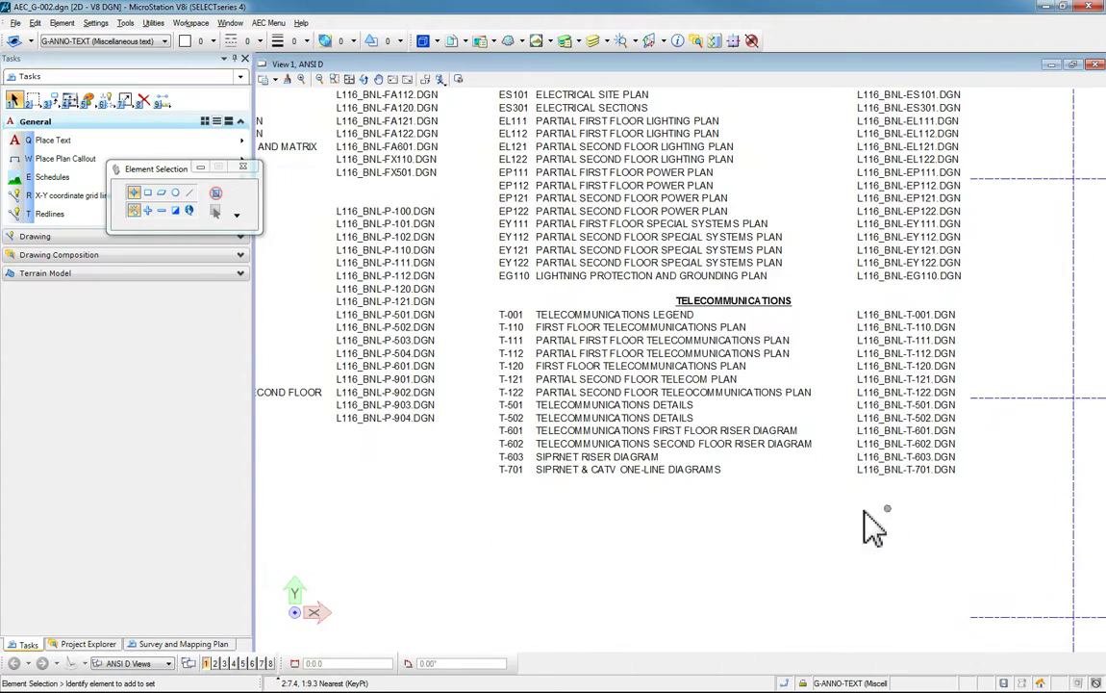
pyautogui.scroll(-2, 681, 553)
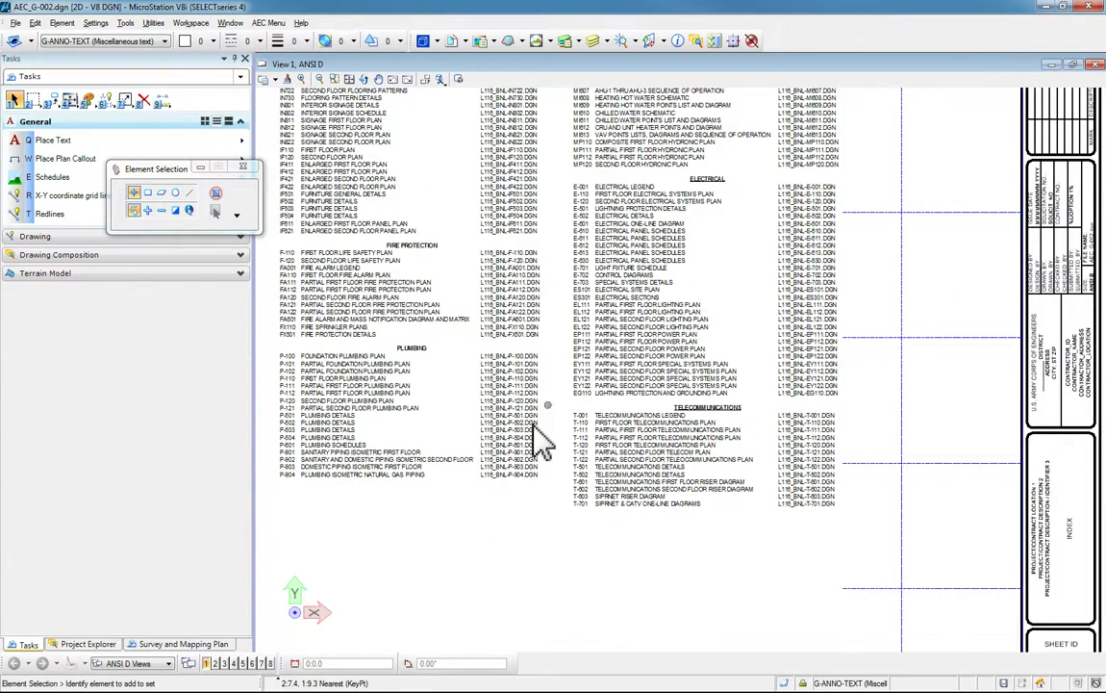
pyautogui.scroll(-1, 543, 443)
pyautogui.scroll(3, 490, 395)
pyautogui.scroll(-2, 625, 318)
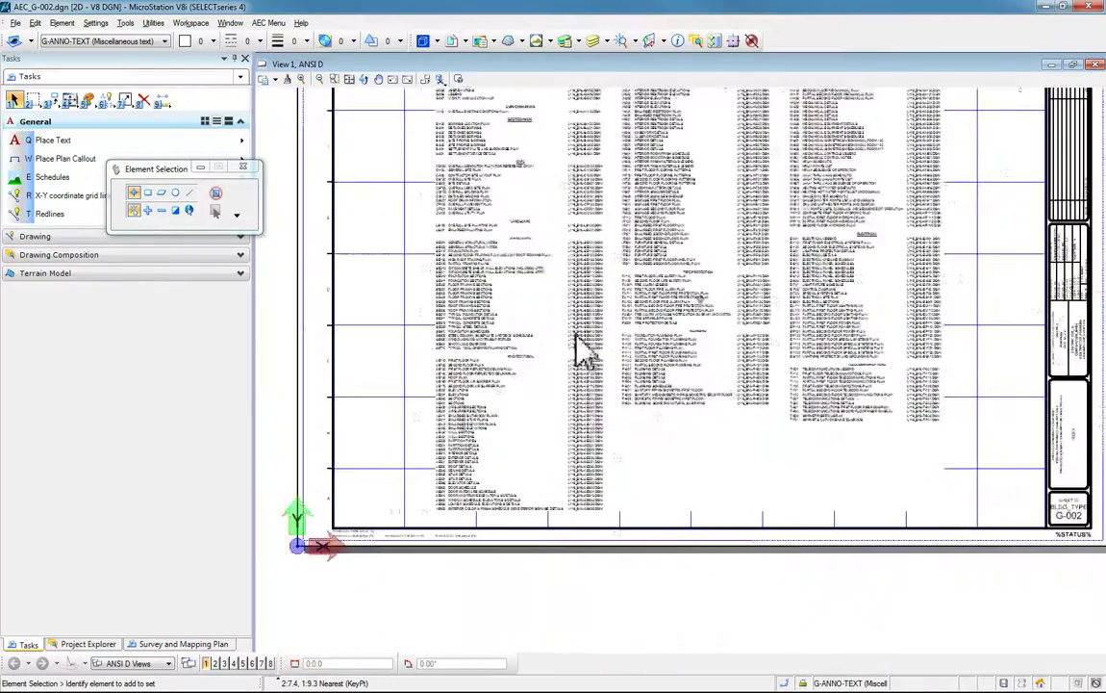
pyautogui.scroll(1, 520, 346)
pyautogui.scroll(1, 514, 365)
pyautogui.scroll(-2, 462, 404)
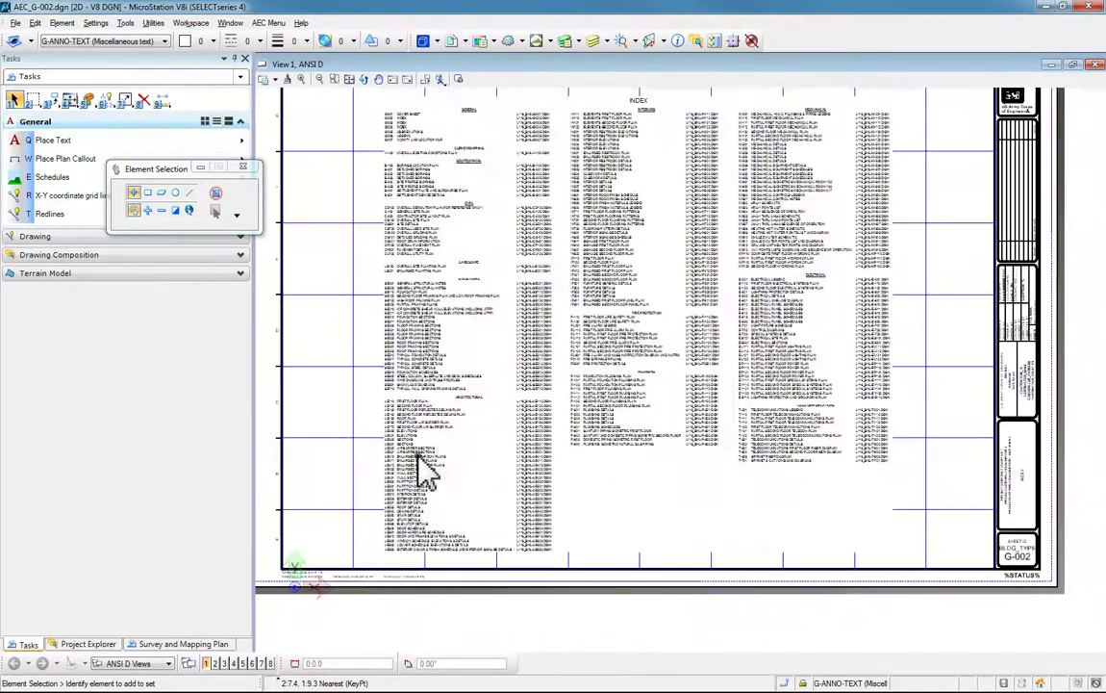
pyautogui.scroll(-1, 432, 432)
pyautogui.scroll(1, 452, 241)
pyautogui.scroll(2, 454, 279)
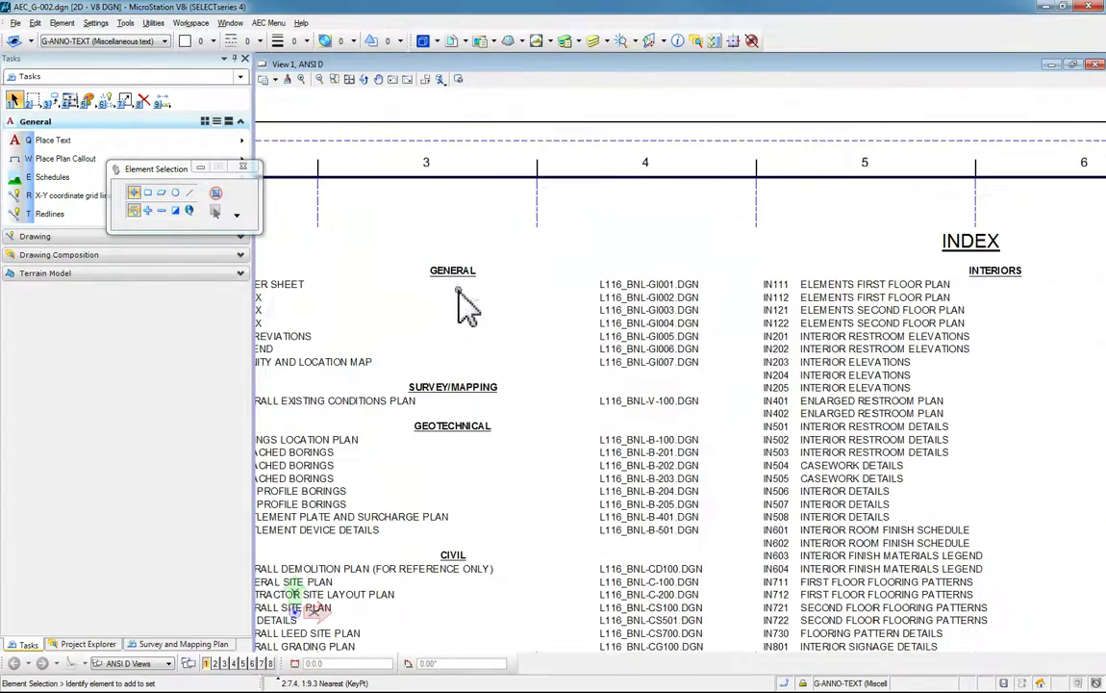
pyautogui.scroll(-1, 404, 274)
pyautogui.scroll(-2, 404, 264)
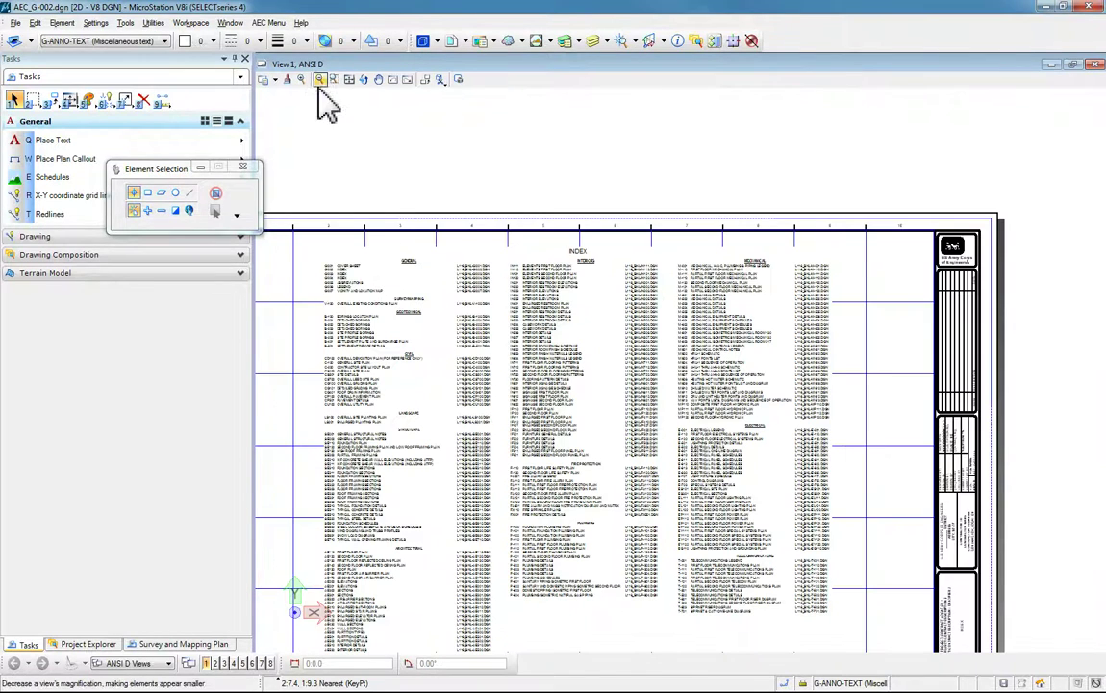
pyautogui.click(348, 80)
pyautogui.rightClick(375, 236)
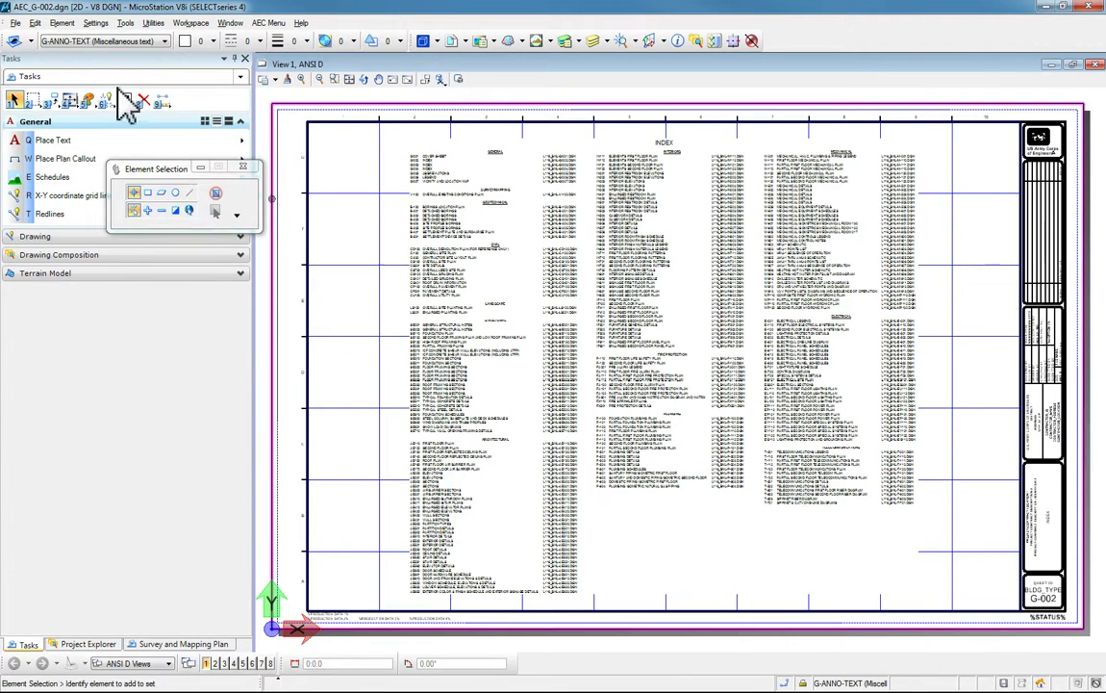